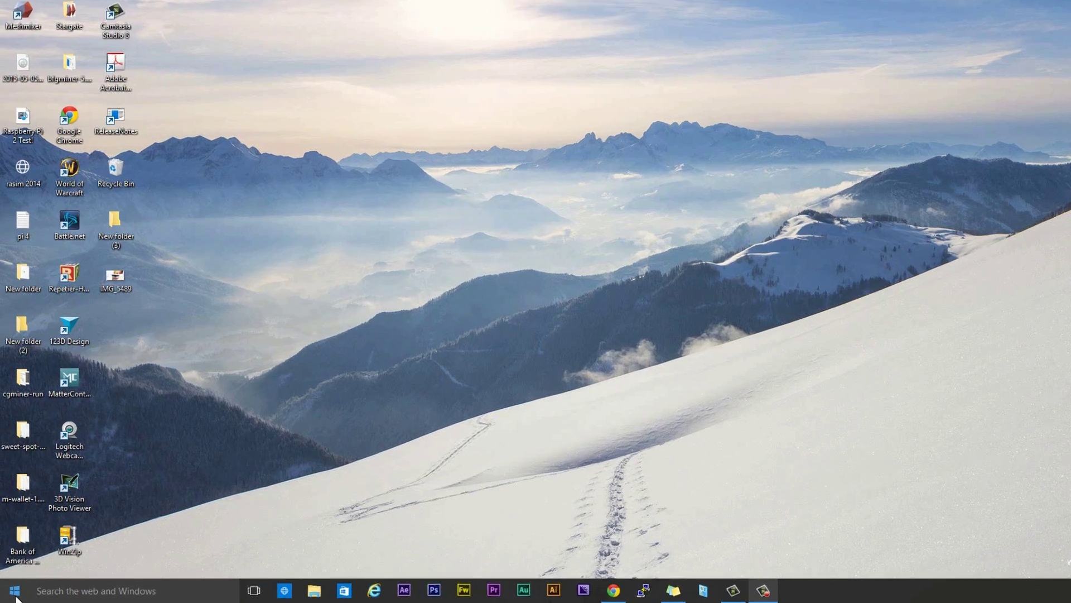
Step: In Control Panel's Devices and Printers, view the details of the CP2102 USB bridge
{"action": "left_click", "coordinate": [14, 592]}
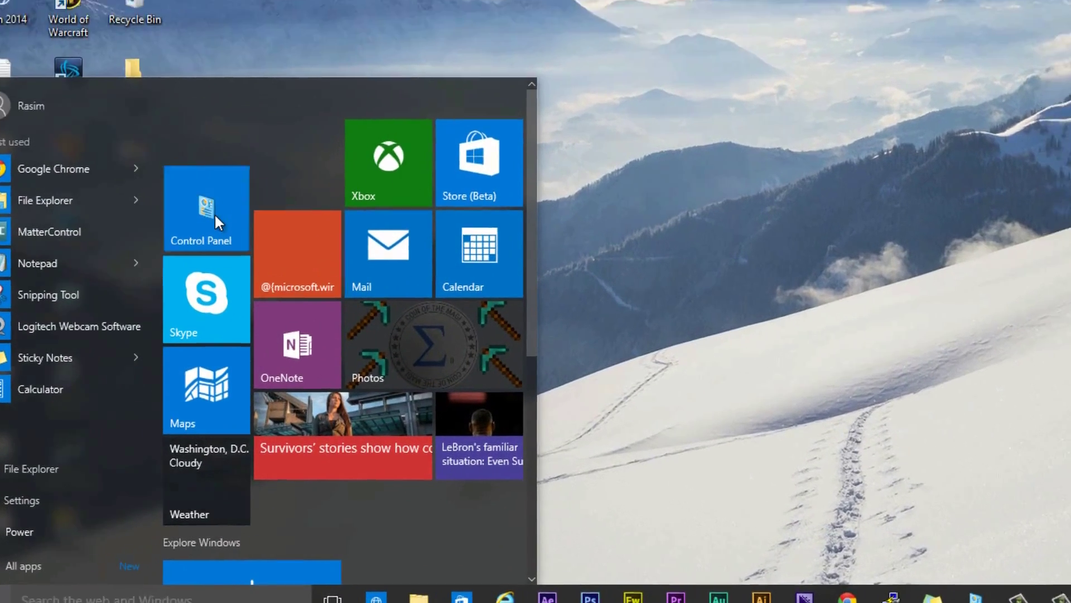
{"action": "left_click", "coordinate": [246, 197]}
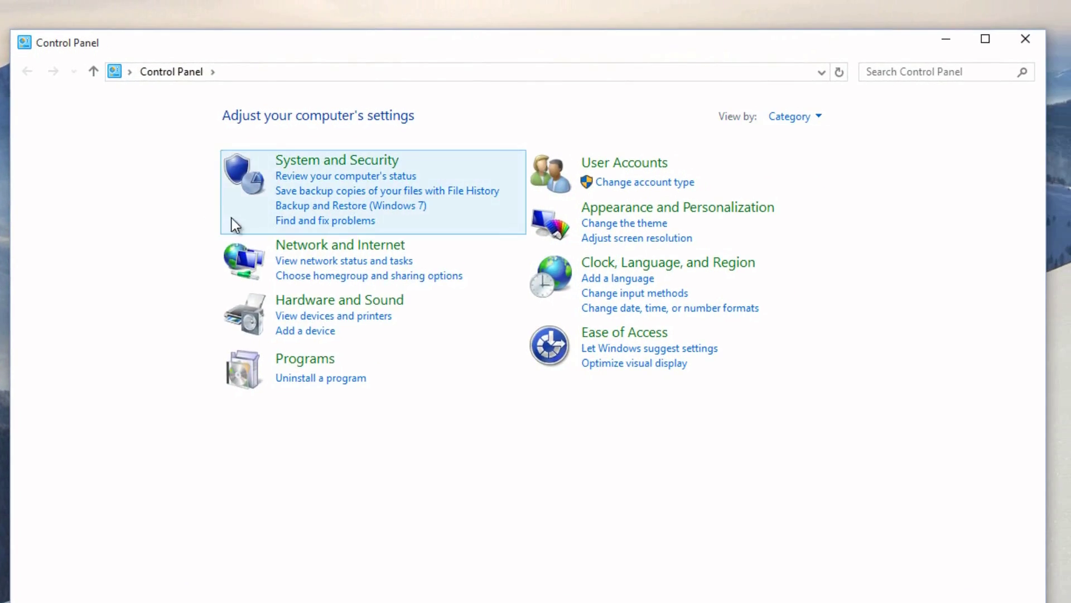
{"action": "left_click", "coordinate": [336, 301]}
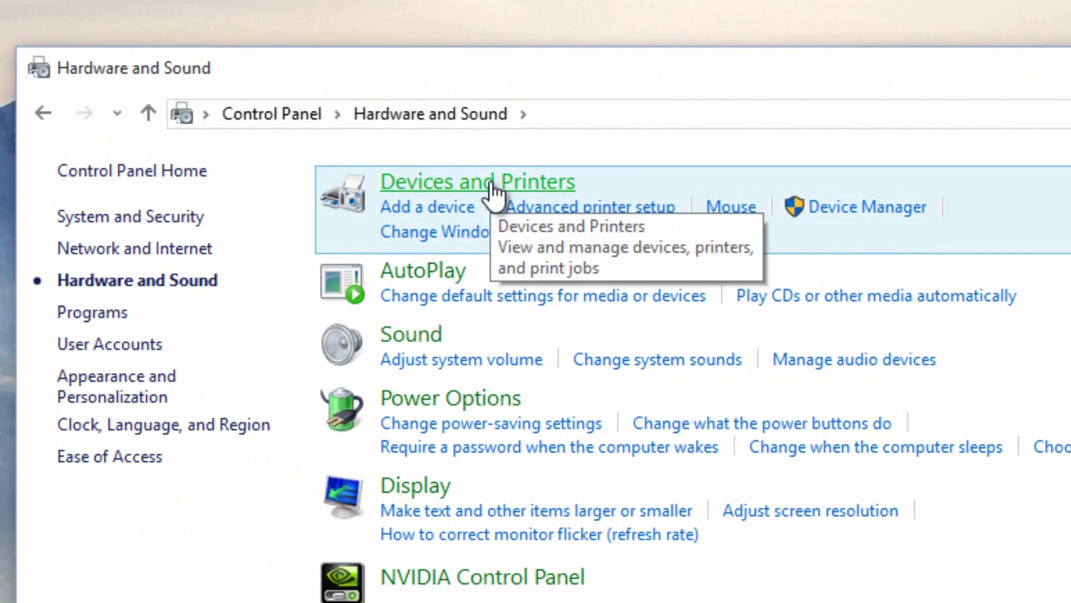
{"action": "left_click", "coordinate": [494, 194]}
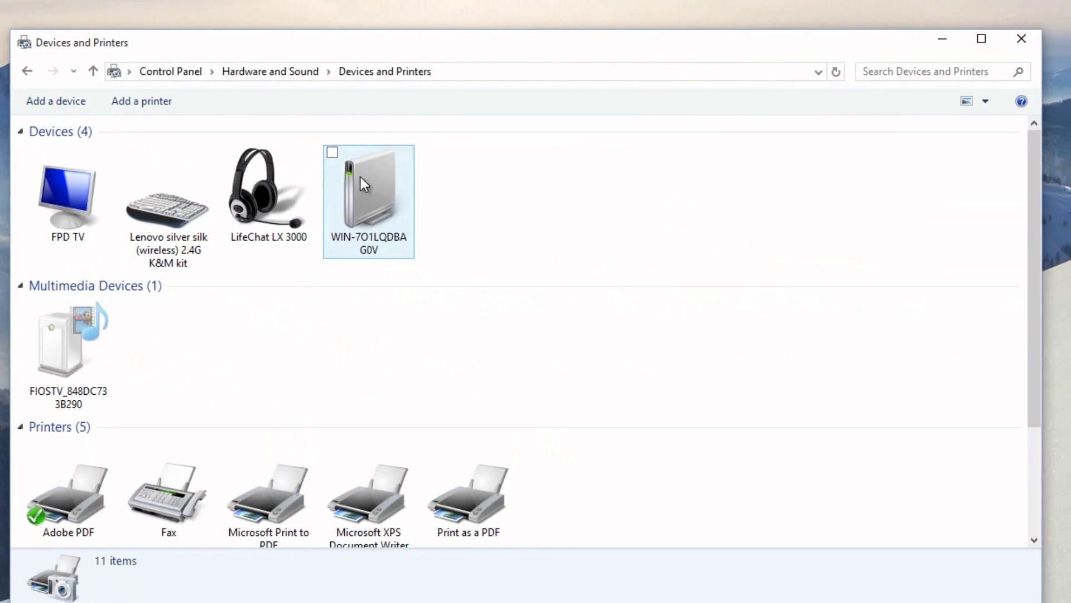
{"action": "scroll", "coordinate": [1020, 225], "scroll_direction": "down", "scroll_amount": 3}
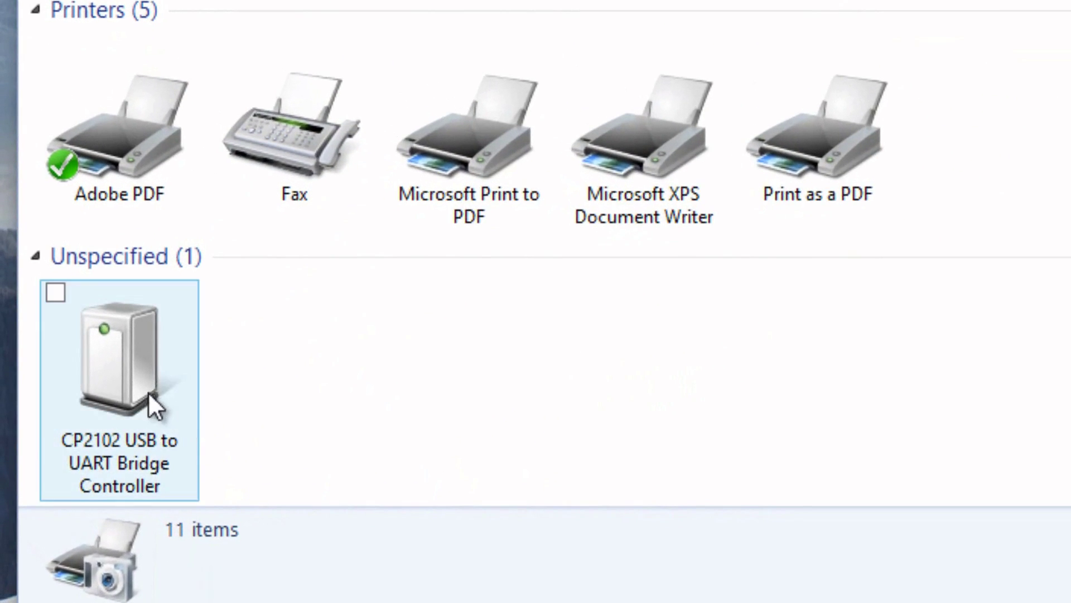
{"action": "left_click", "coordinate": [145, 385]}
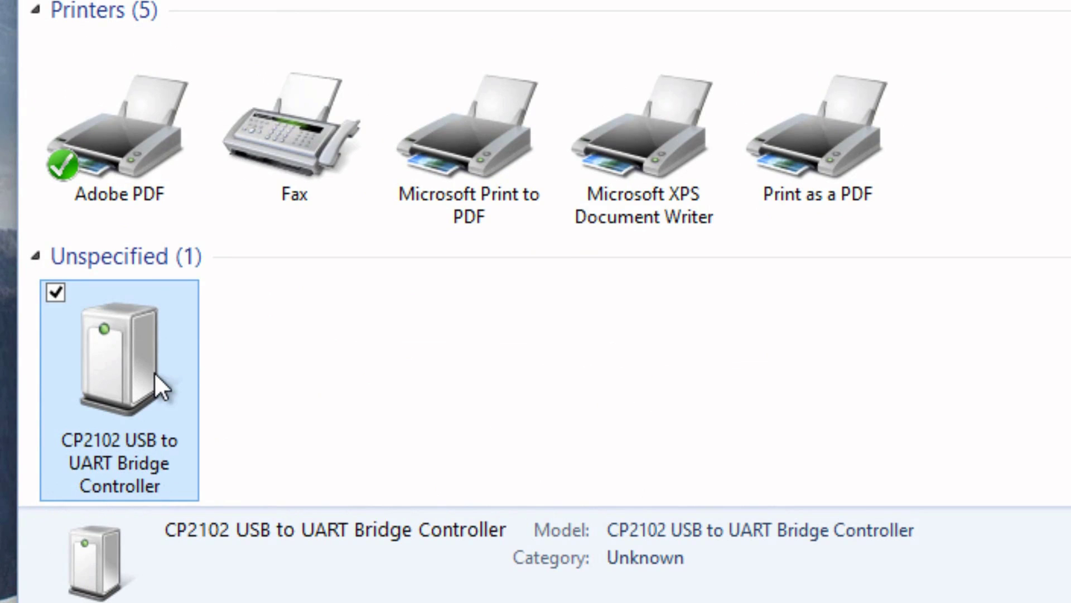
{"action": "left_click", "coordinate": [334, 334]}
{"action": "left_click", "coordinate": [120, 338]}
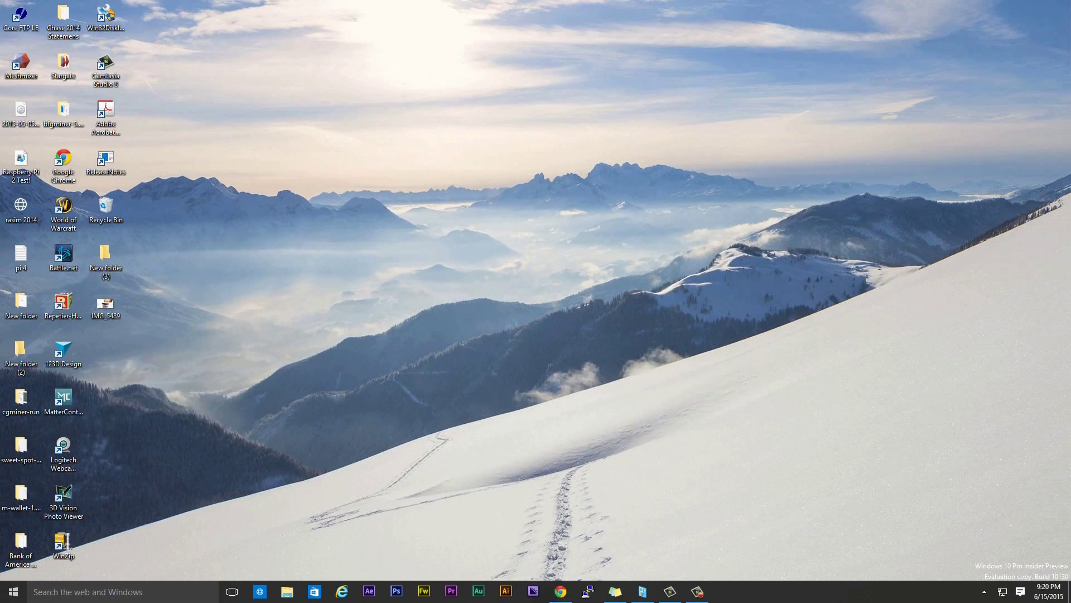
Step: Download Zadig from the zadig.akeo.ie page in Chrome and run zadig_2.1.2 (3).exe
{"action": "mouse_move", "coordinate": [561, 595]}
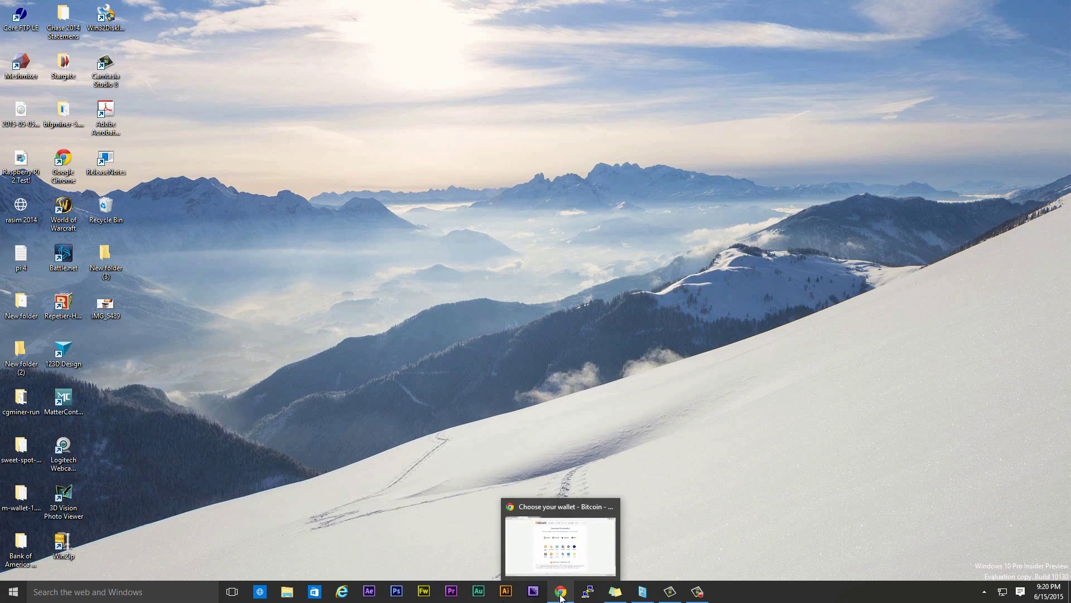
{"action": "left_click", "coordinate": [562, 596]}
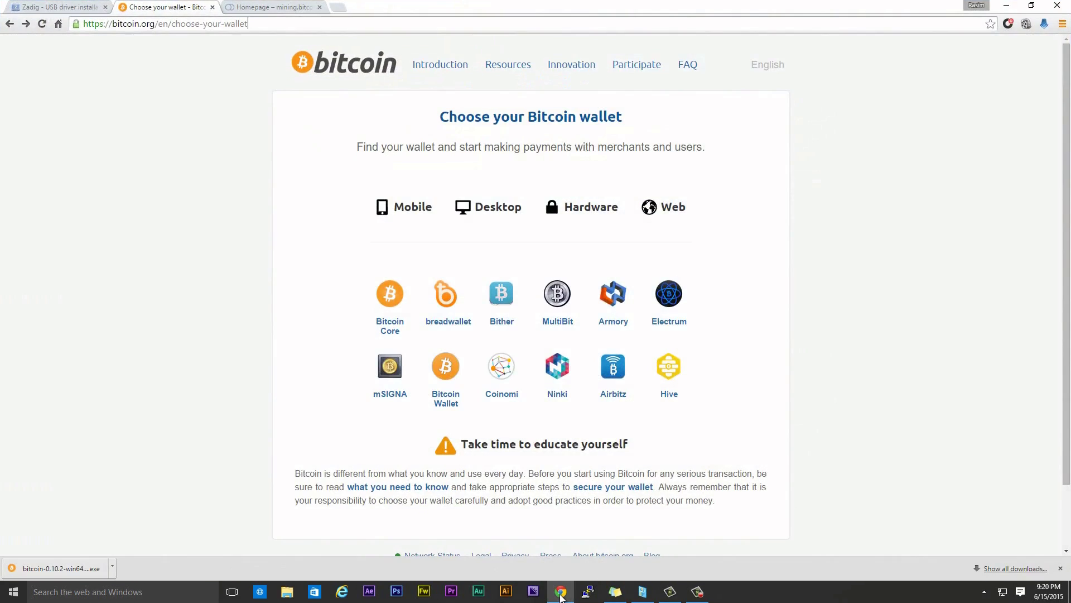
{"action": "left_click", "coordinate": [42, 7]}
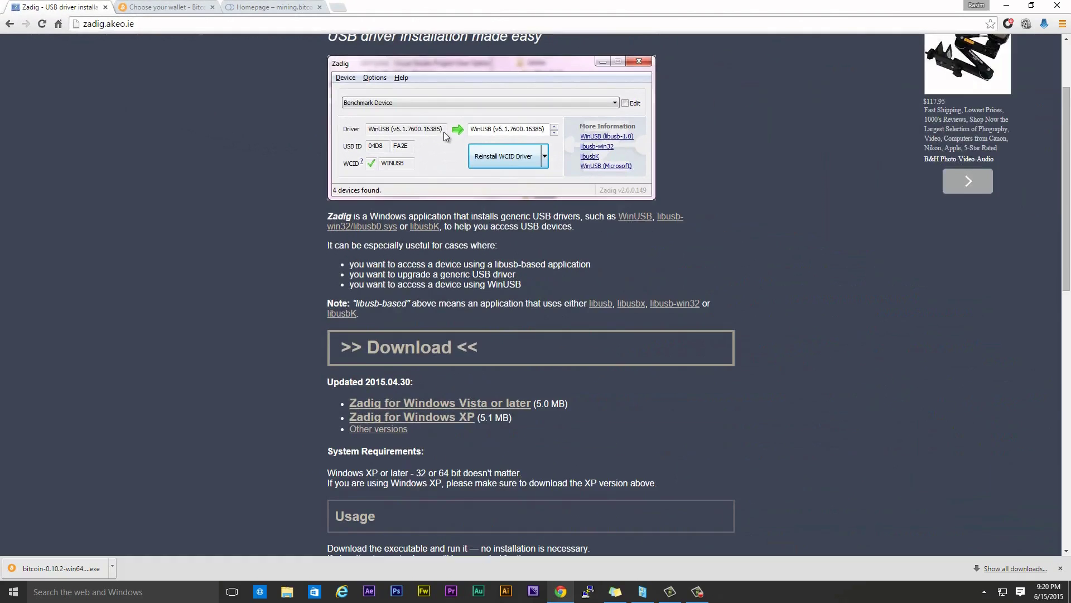
{"action": "scroll", "coordinate": [445, 134], "scroll_direction": "down", "scroll_amount": 2}
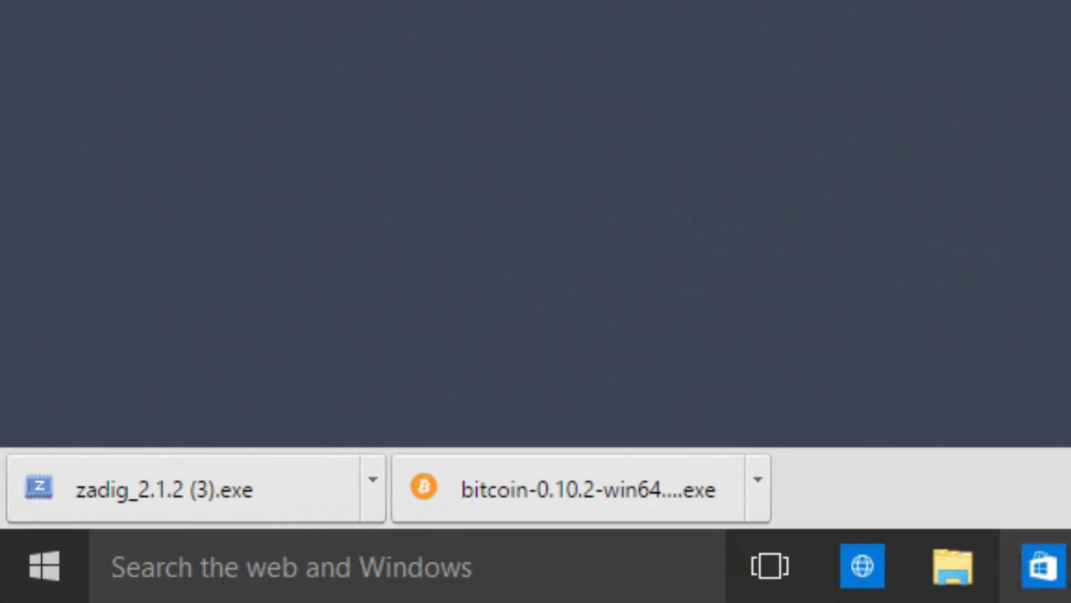
{"action": "left_click", "coordinate": [310, 506]}
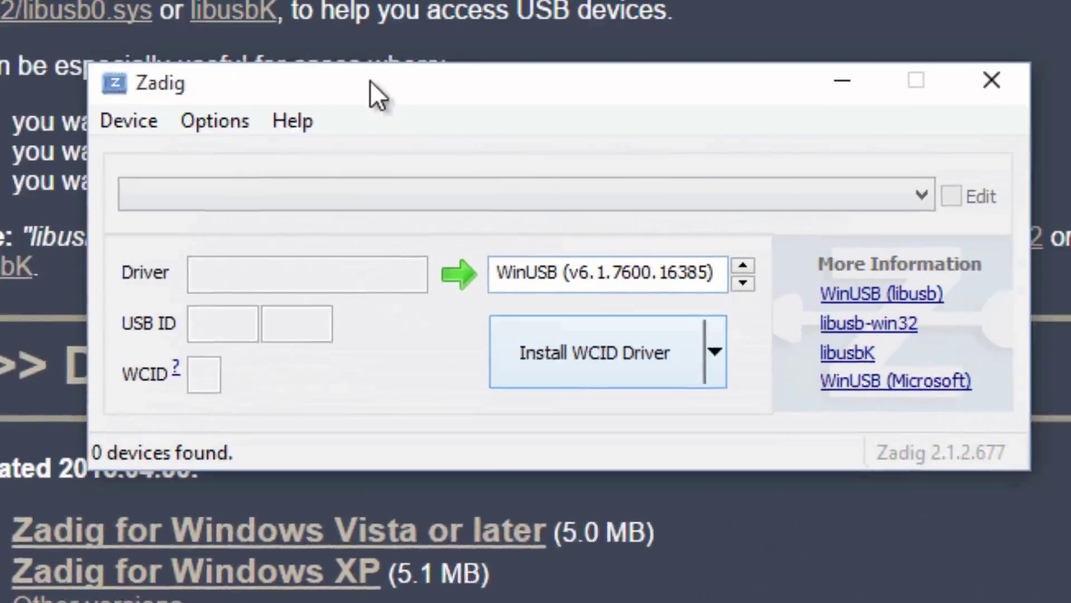
Step: Reposition the Zadig window, enable List All Devices, and expand the device dropdown
{"action": "left_click_drag", "start_coordinate": [370, 81], "coordinate": [327, 135]}
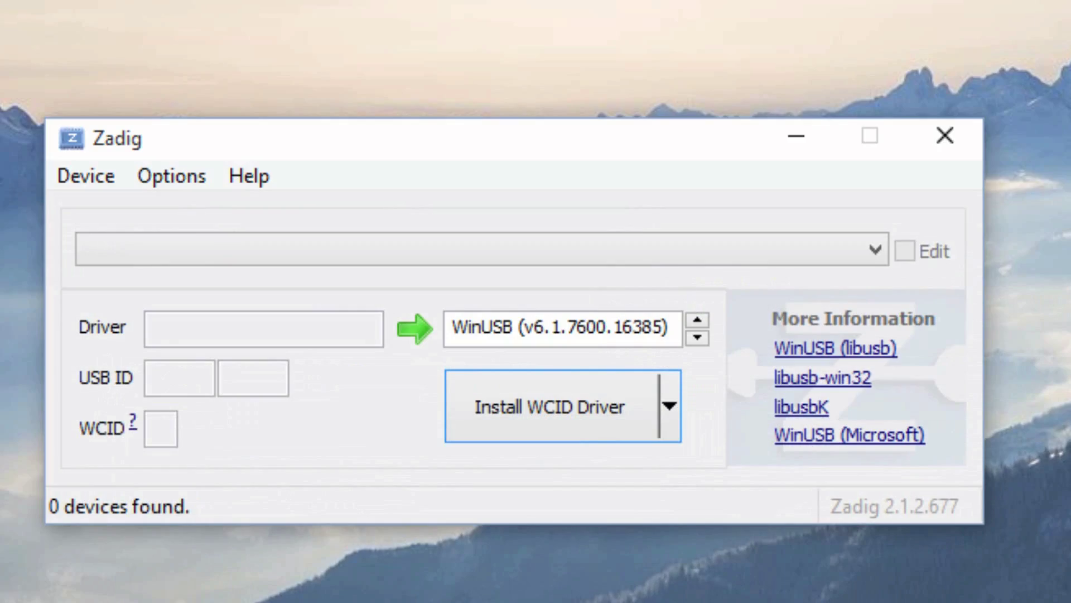
{"action": "left_click", "coordinate": [171, 182]}
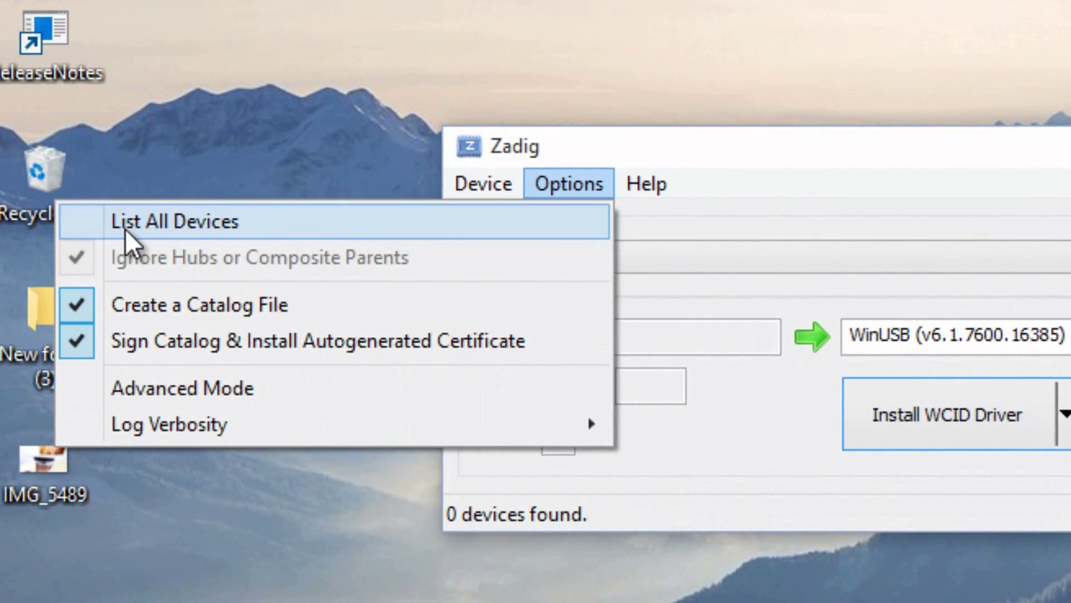
{"action": "left_click", "coordinate": [125, 229]}
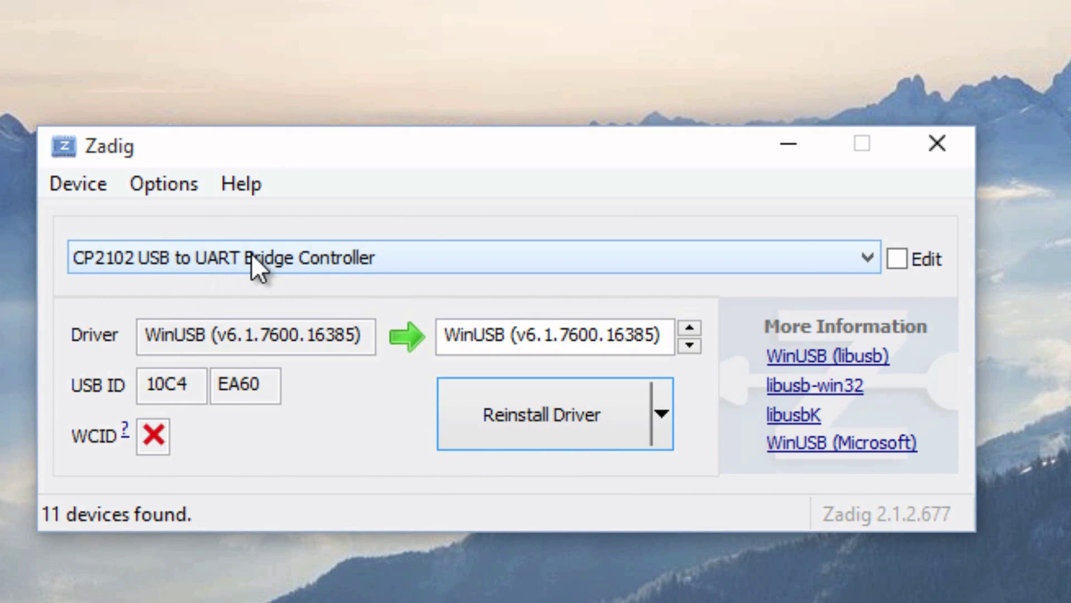
{"action": "left_click", "coordinate": [867, 265]}
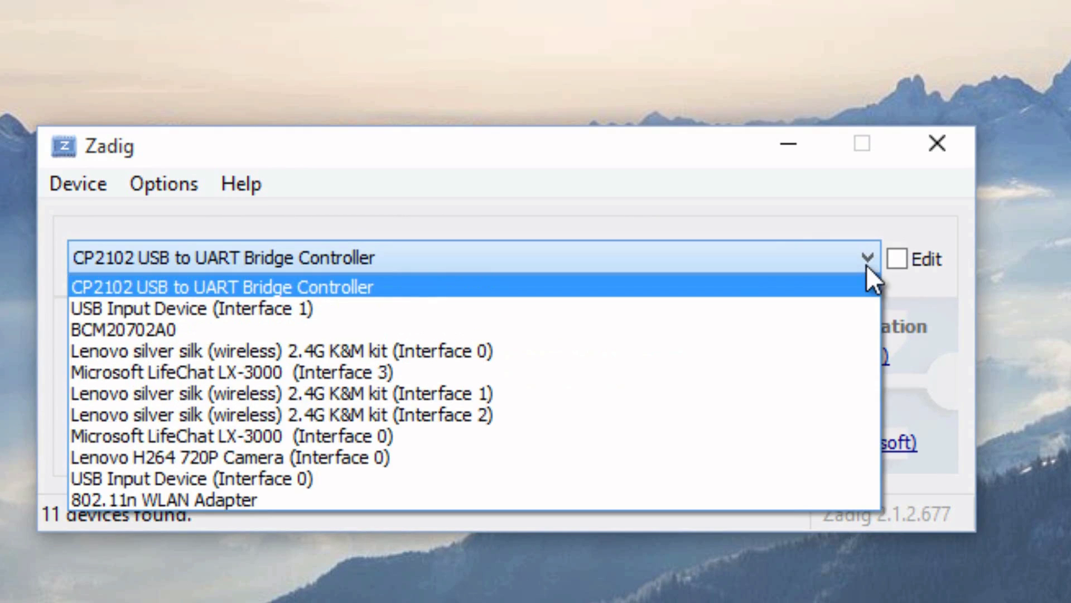
Step: Reinstall the WinUSB driver for the CP2102 USB to UART Bridge Controller, then exit Zadig
{"action": "left_click", "coordinate": [119, 289]}
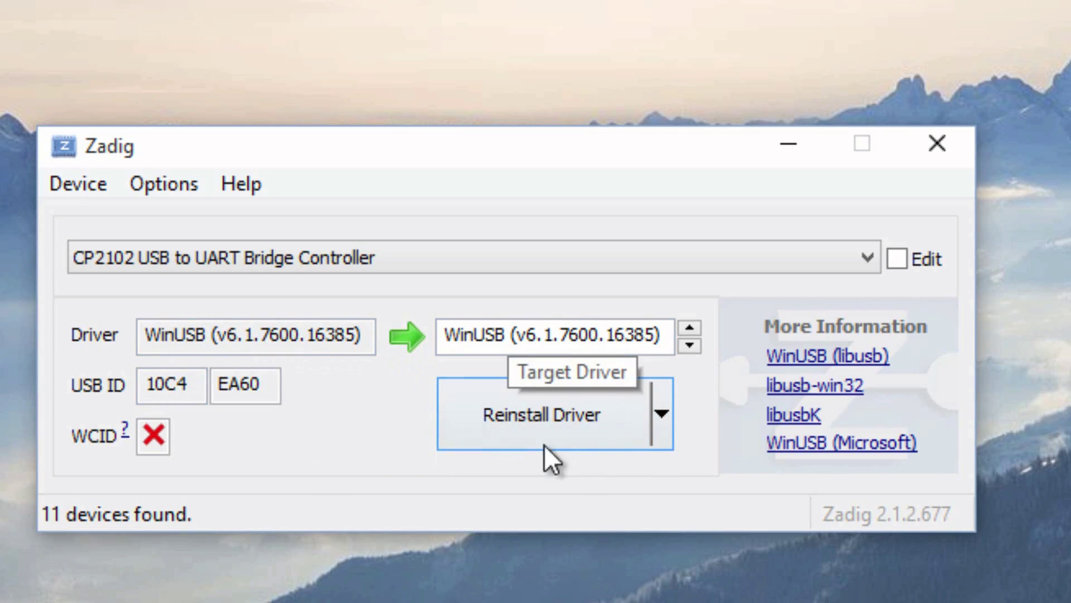
{"action": "left_click", "coordinate": [548, 420]}
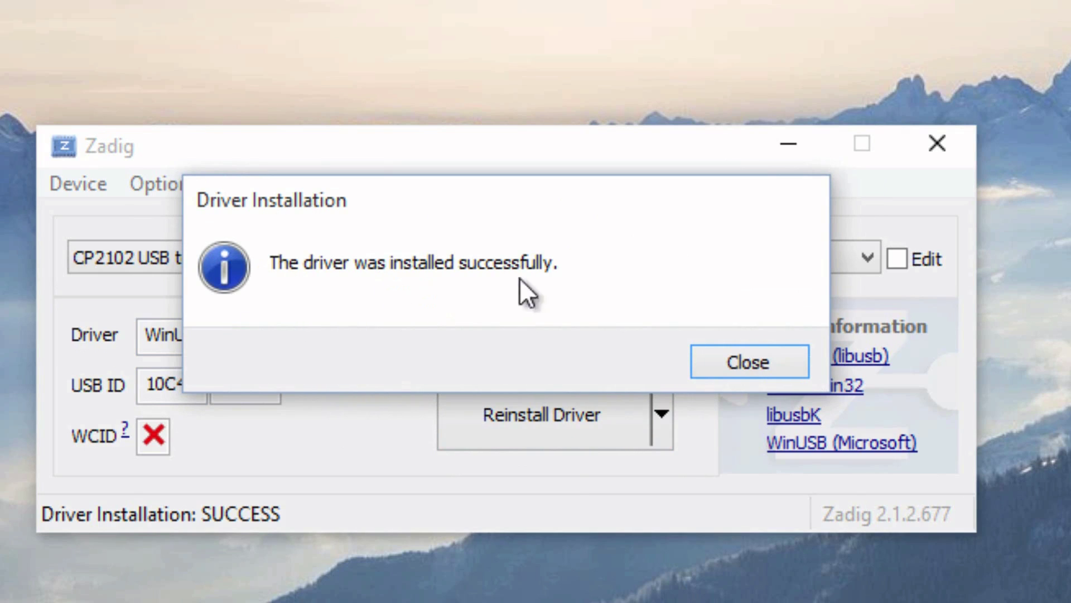
{"action": "left_click", "coordinate": [752, 363]}
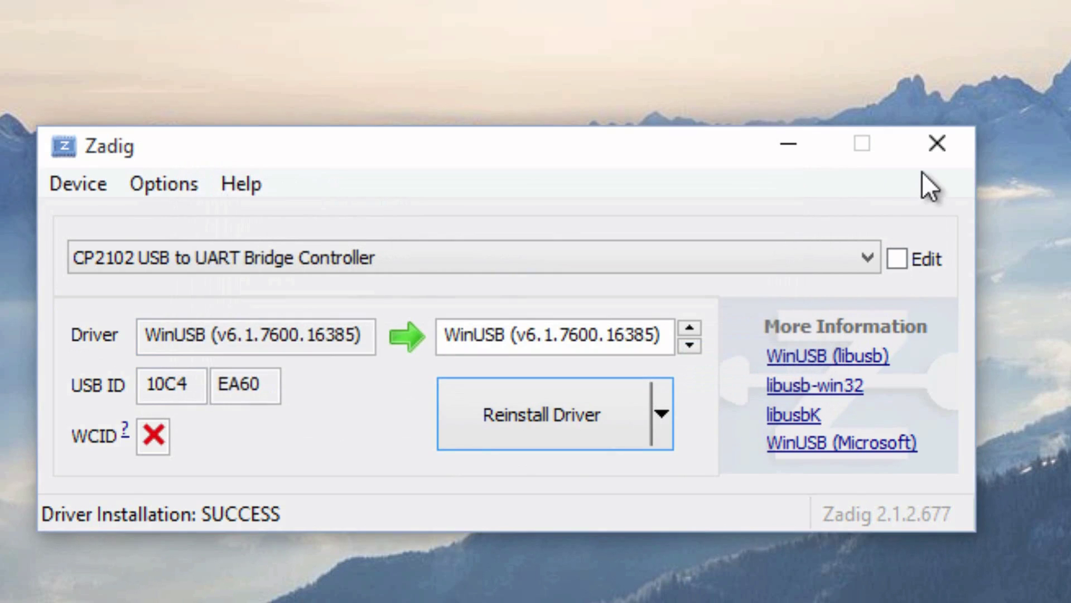
{"action": "left_click", "coordinate": [963, 137]}
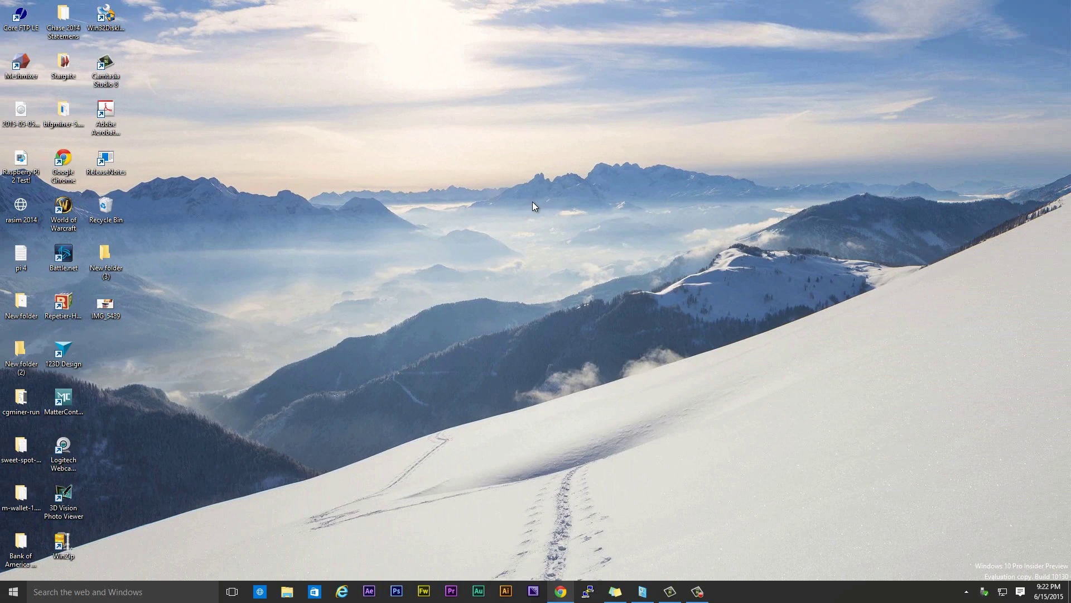
Step: From bitcoin.org's wallet chooser, filter to Windows desktop and download the Bitcoin Core 0.10.2 win64 installer
{"action": "left_click", "coordinate": [561, 591]}
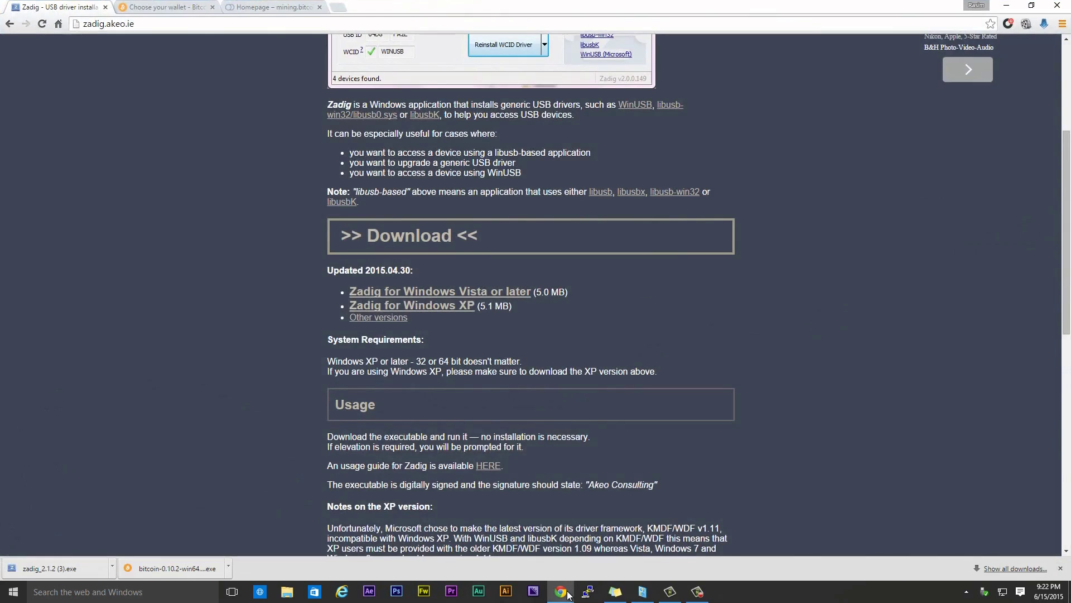
{"action": "left_click", "coordinate": [161, 7]}
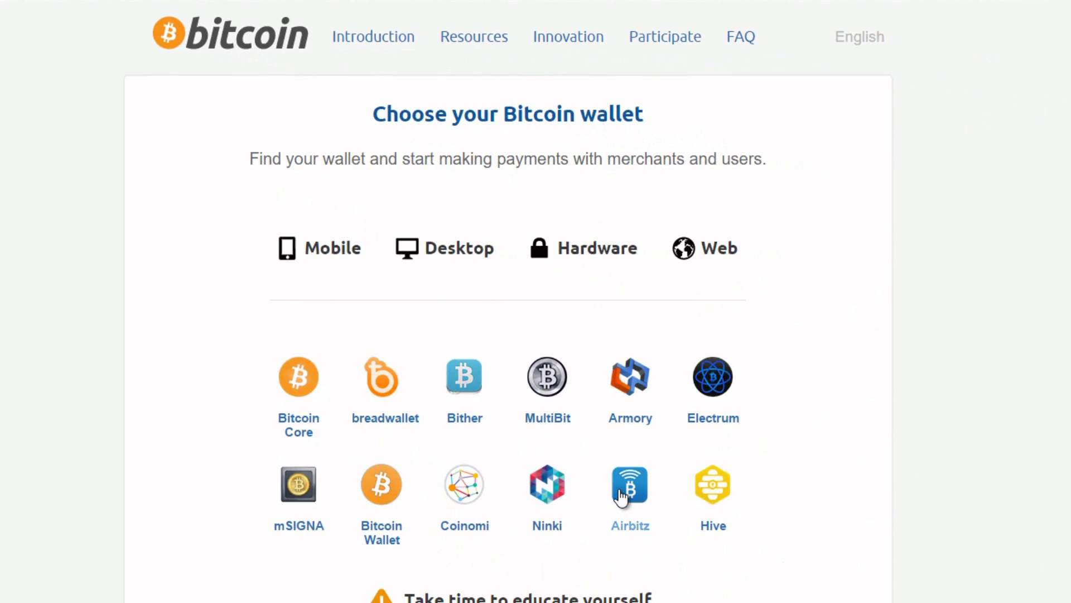
{"action": "mouse_move", "coordinate": [460, 254]}
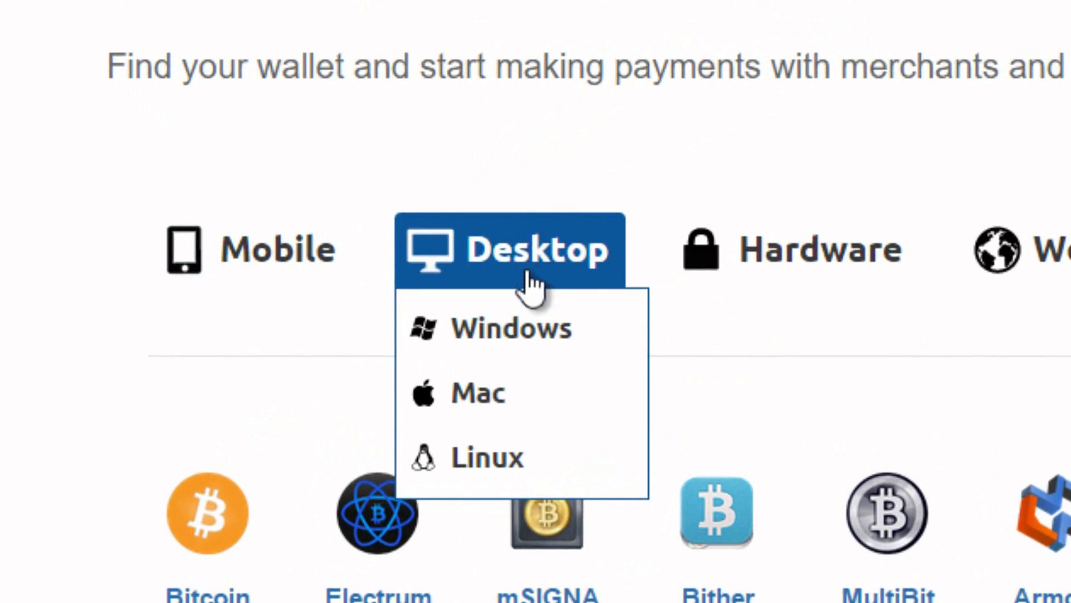
{"action": "left_click", "coordinate": [519, 346]}
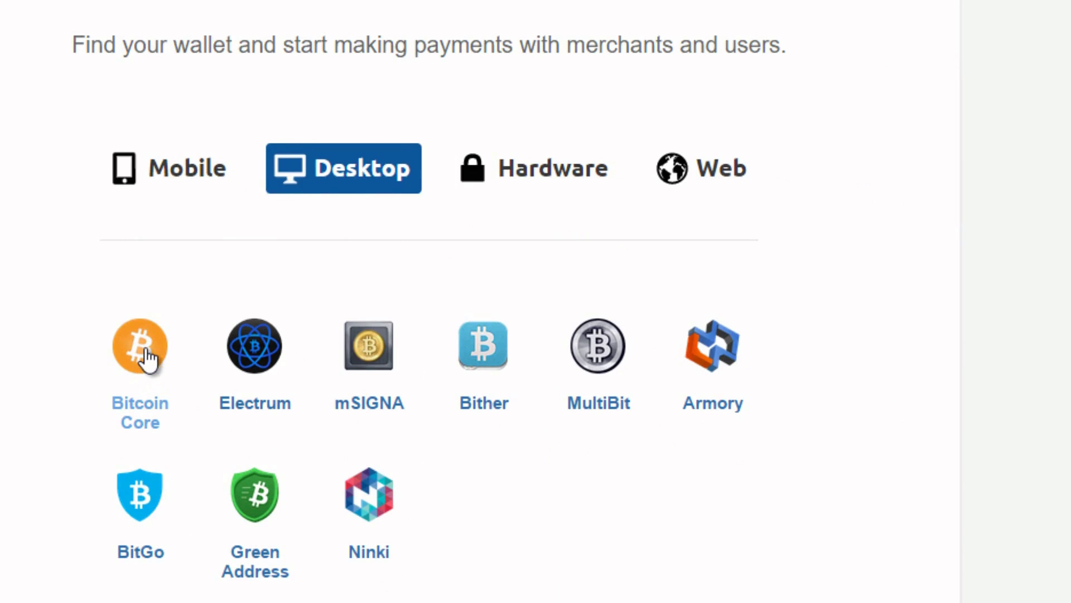
{"action": "left_click", "coordinate": [147, 350]}
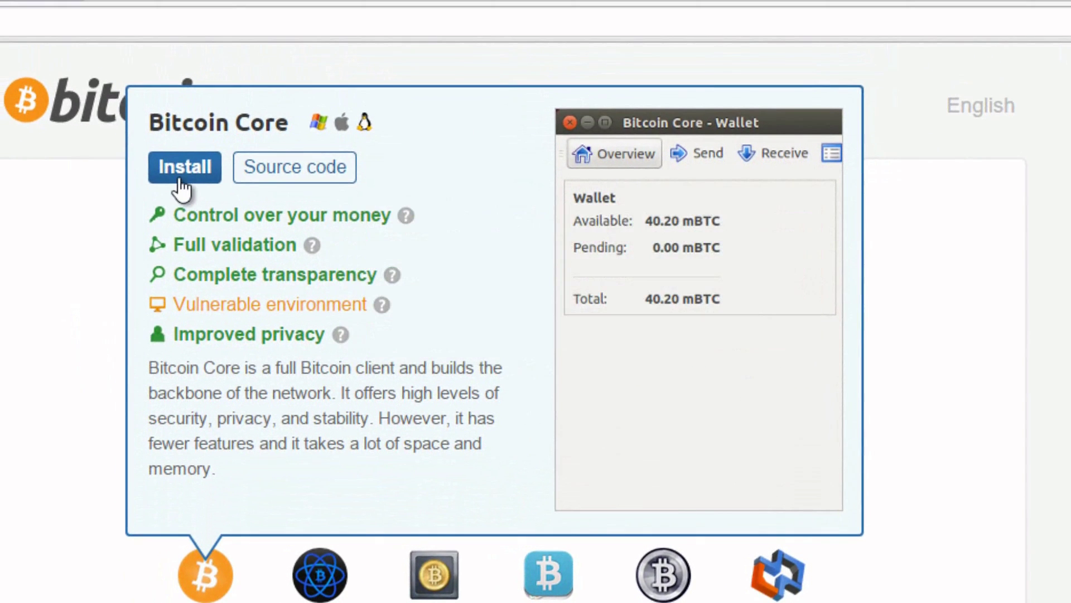
{"action": "left_click", "coordinate": [182, 184]}
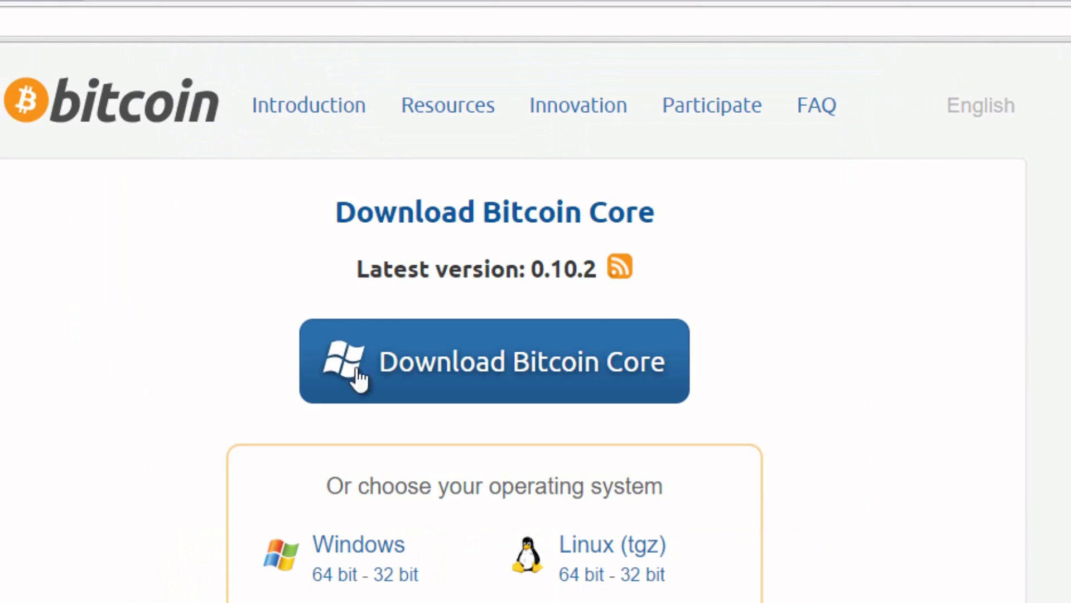
{"action": "left_click", "coordinate": [523, 368]}
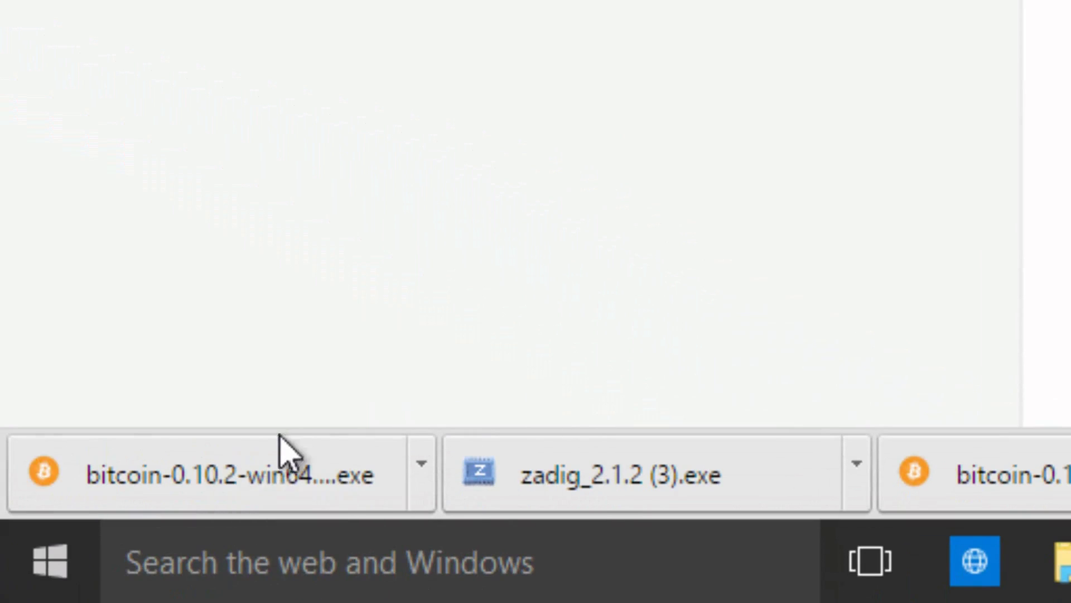
Step: Run the downloaded Bitcoin Core installer and close its setup wizard
{"action": "left_click", "coordinate": [266, 469]}
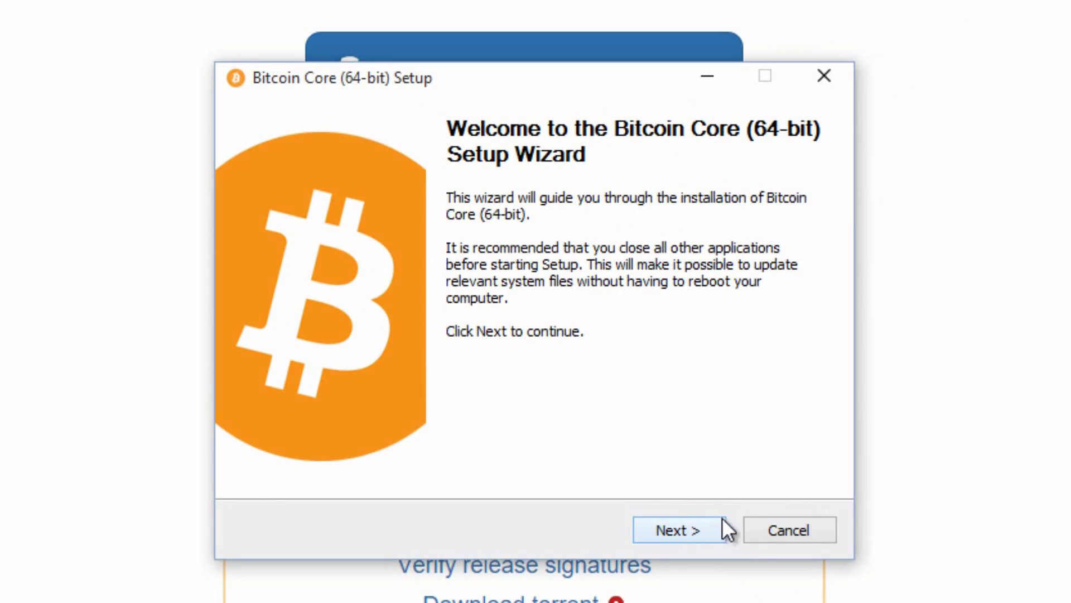
{"action": "left_click", "coordinate": [829, 527]}
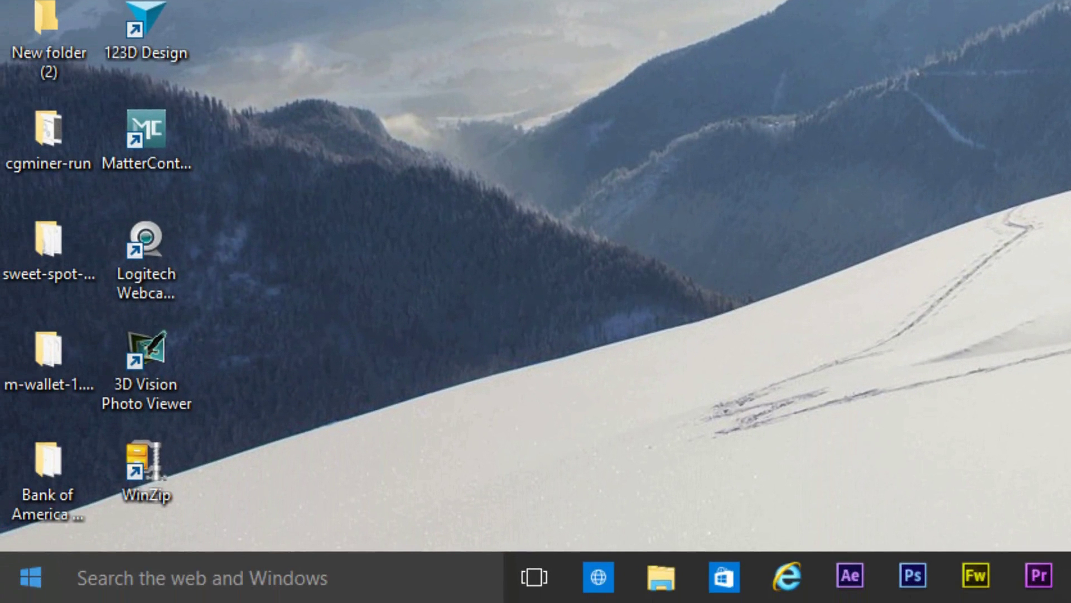
Step: Search 'bit', launch Bitcoin Core (64-bit), and allow it through Windows Firewall
{"action": "left_click", "coordinate": [122, 578]}
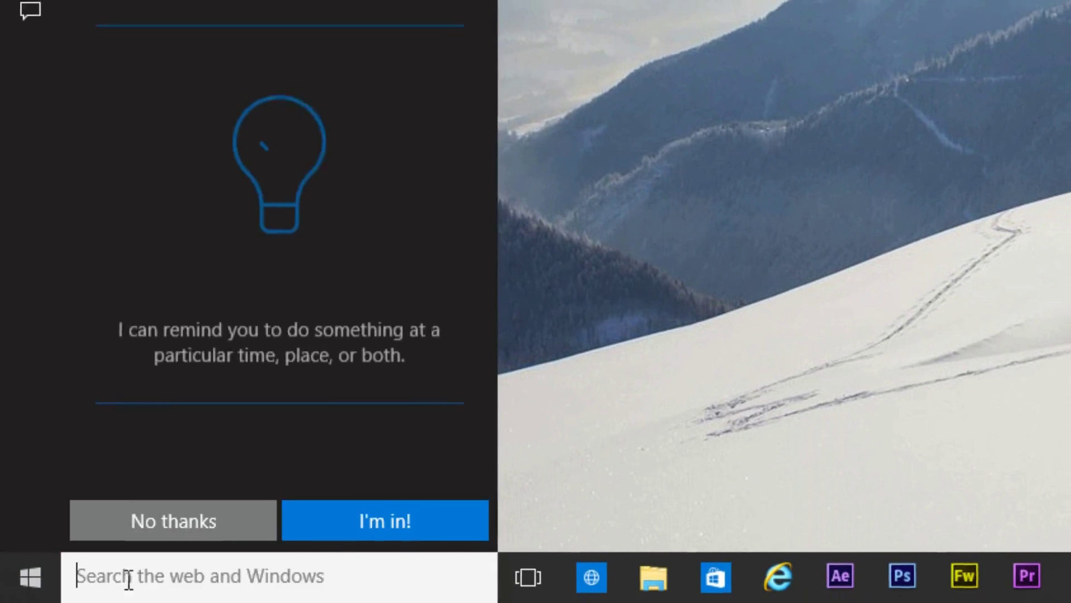
{"action": "type", "text": "bit"}
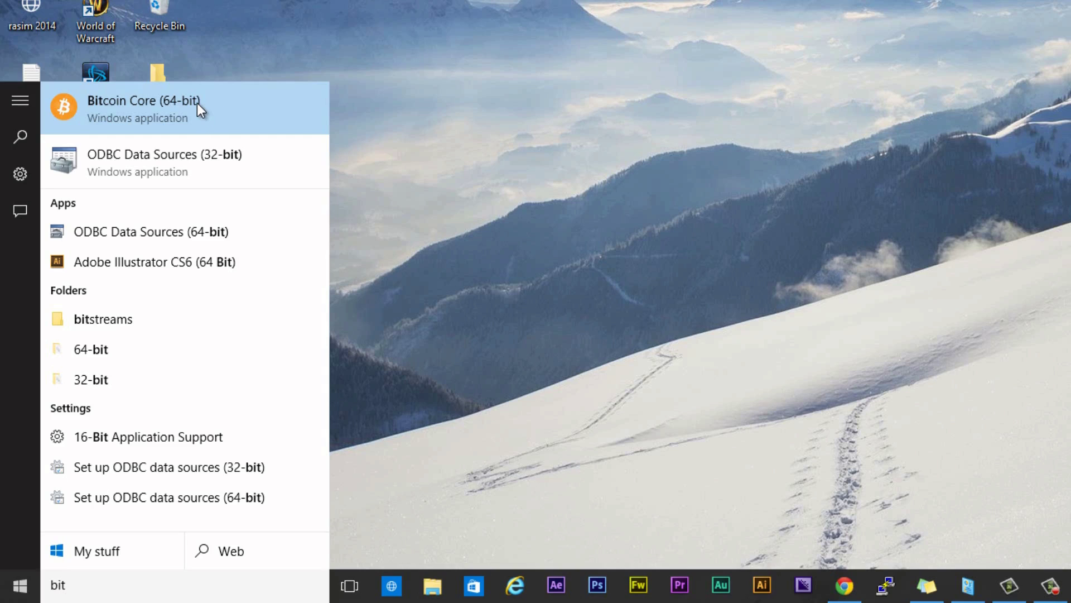
{"action": "left_click", "coordinate": [195, 124]}
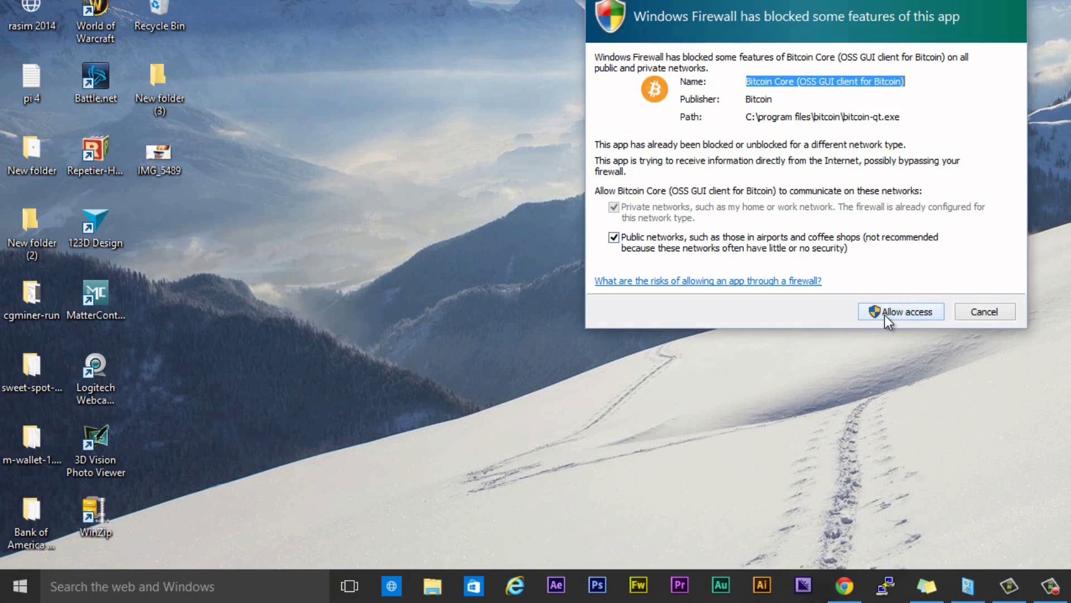
{"action": "left_click", "coordinate": [886, 316]}
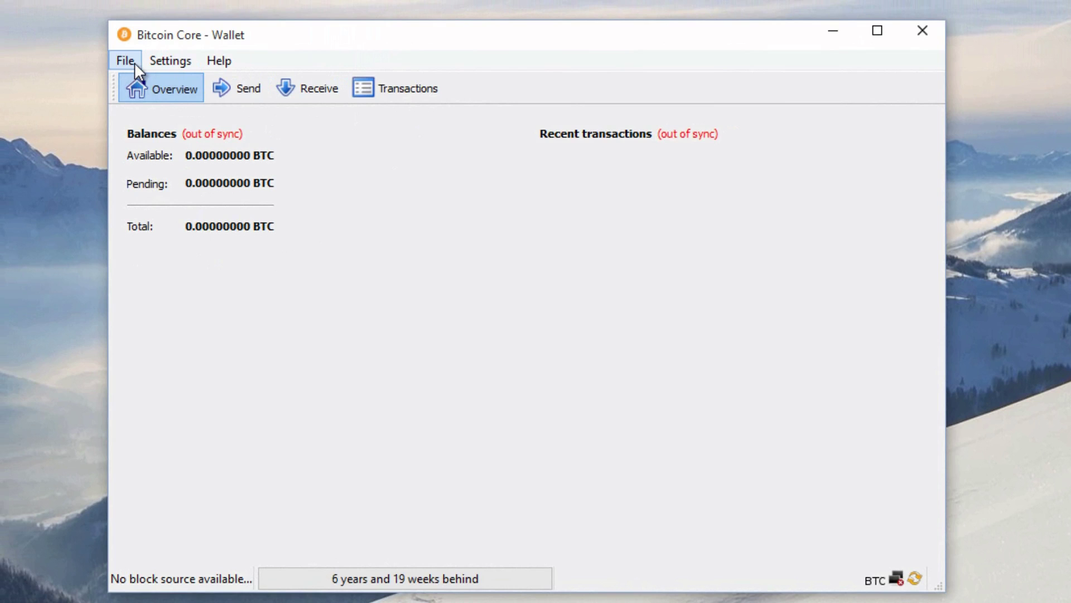
Step: Copy the wallet's receiving address from File > Receiving addresses, then close that list
{"action": "left_click", "coordinate": [131, 63]}
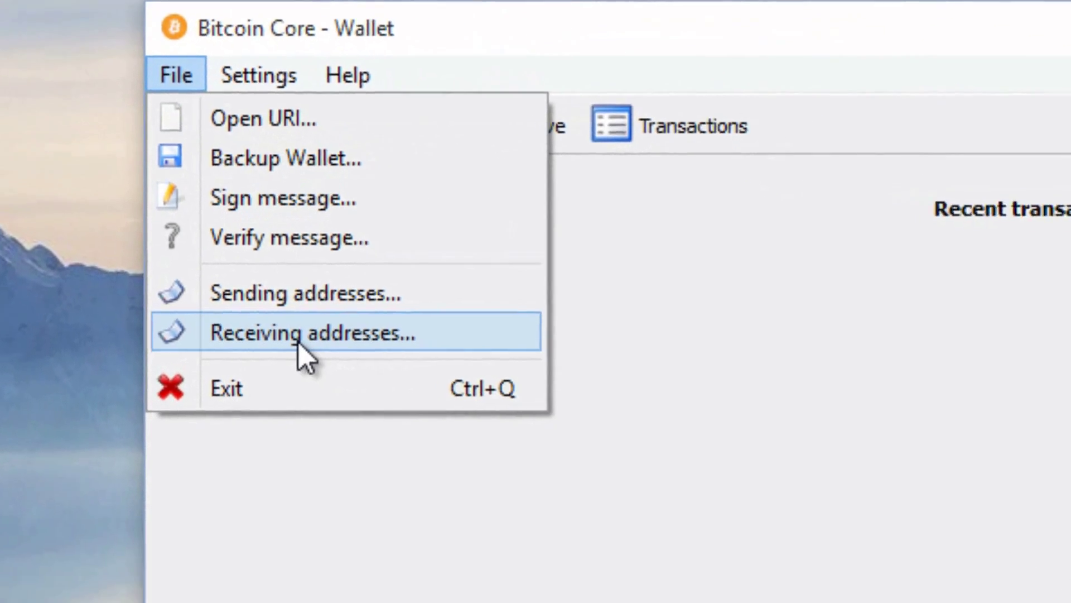
{"action": "left_click", "coordinate": [385, 413]}
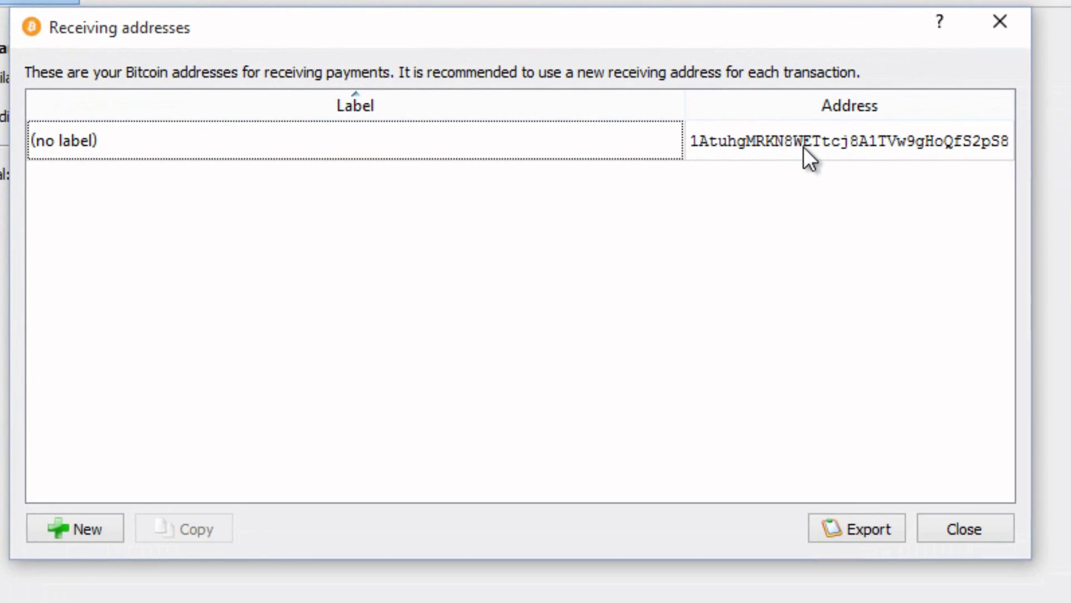
{"action": "left_click", "coordinate": [804, 147]}
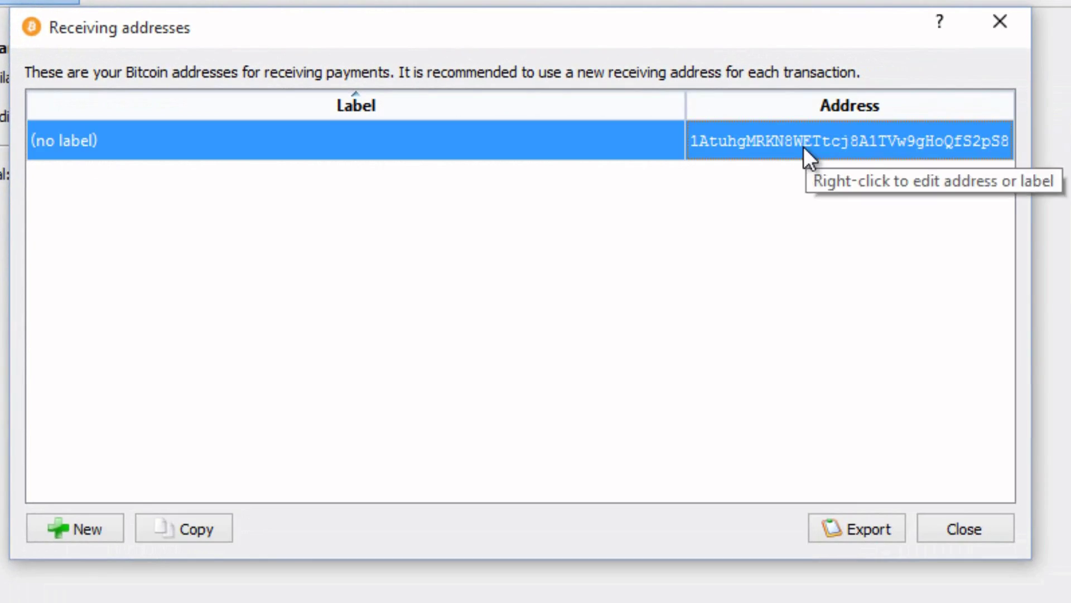
{"action": "left_click", "coordinate": [202, 524]}
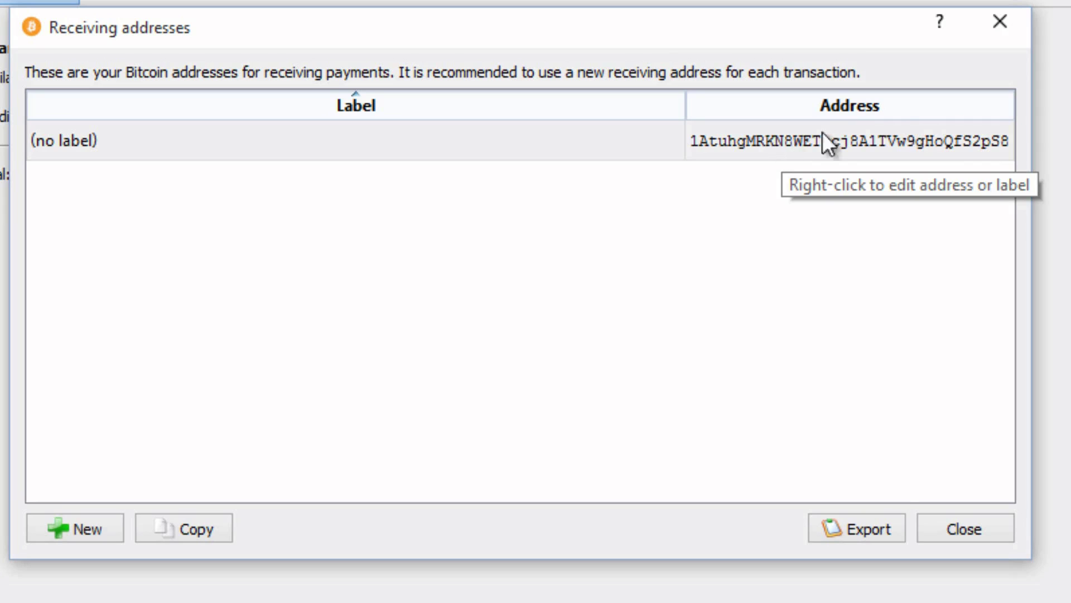
{"action": "left_click", "coordinate": [1003, 22]}
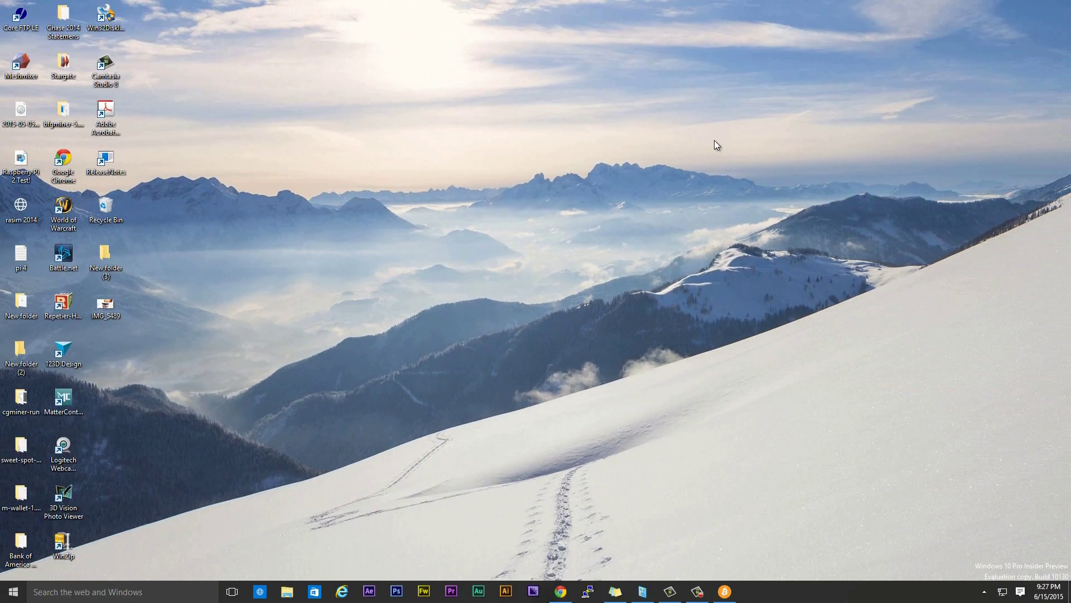
Step: Switch Chrome to the mining.bitcoin.cz homepage tab
{"action": "left_click", "coordinate": [560, 591]}
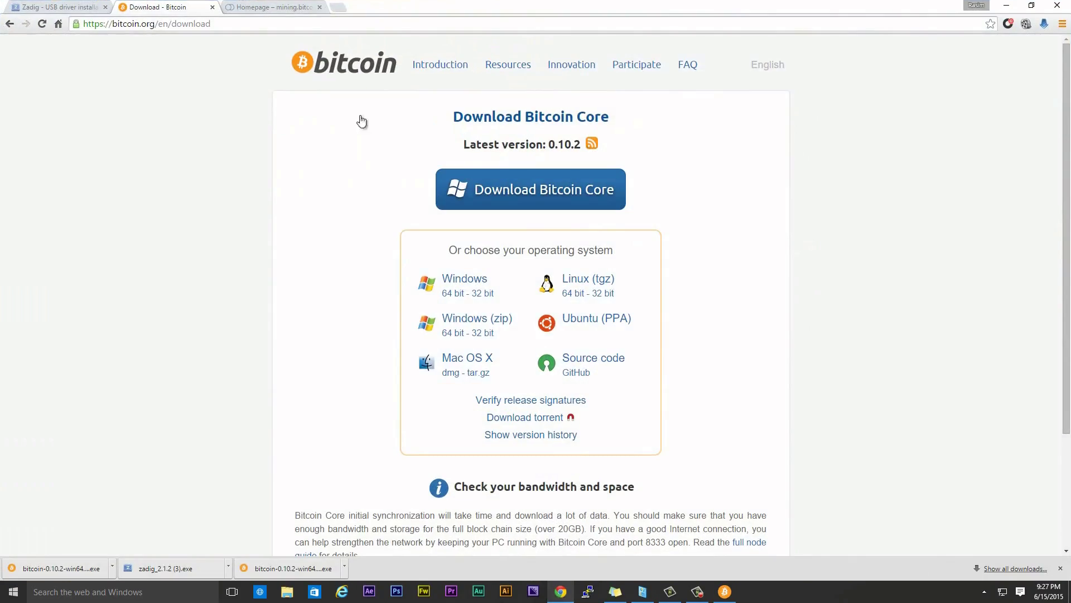
{"action": "left_click", "coordinate": [267, 6]}
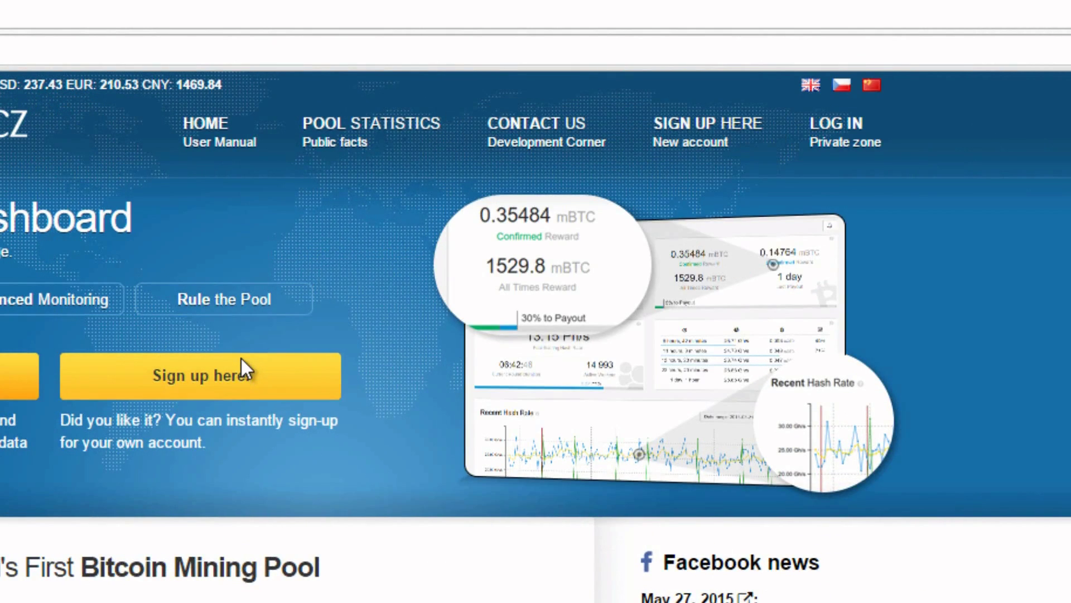
Step: Go through the pool's sign-up link and open the account Settings page
{"action": "left_click", "coordinate": [241, 360]}
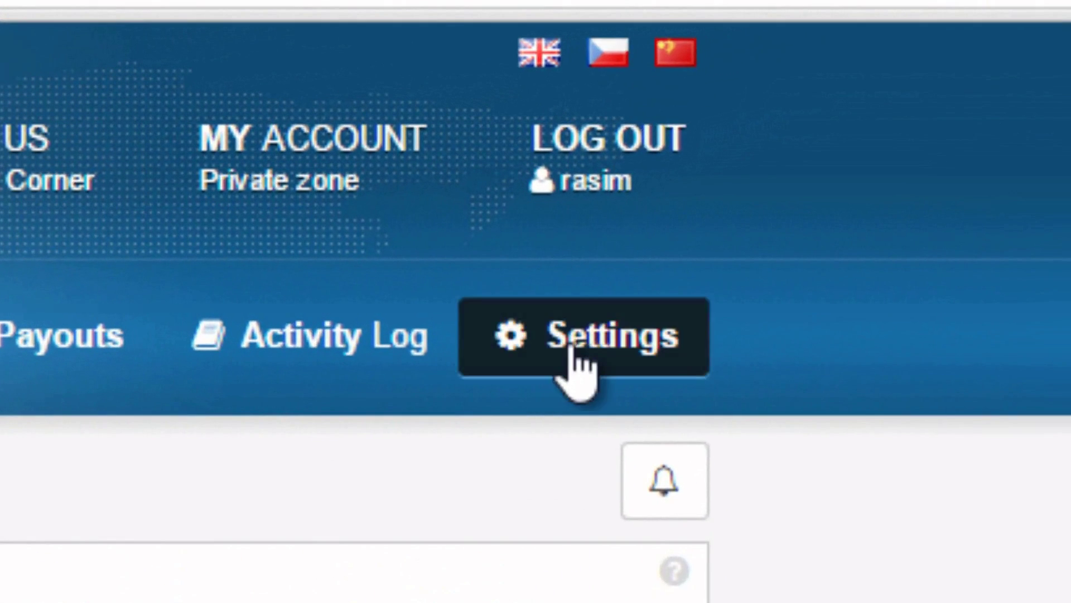
{"action": "left_click", "coordinate": [573, 347]}
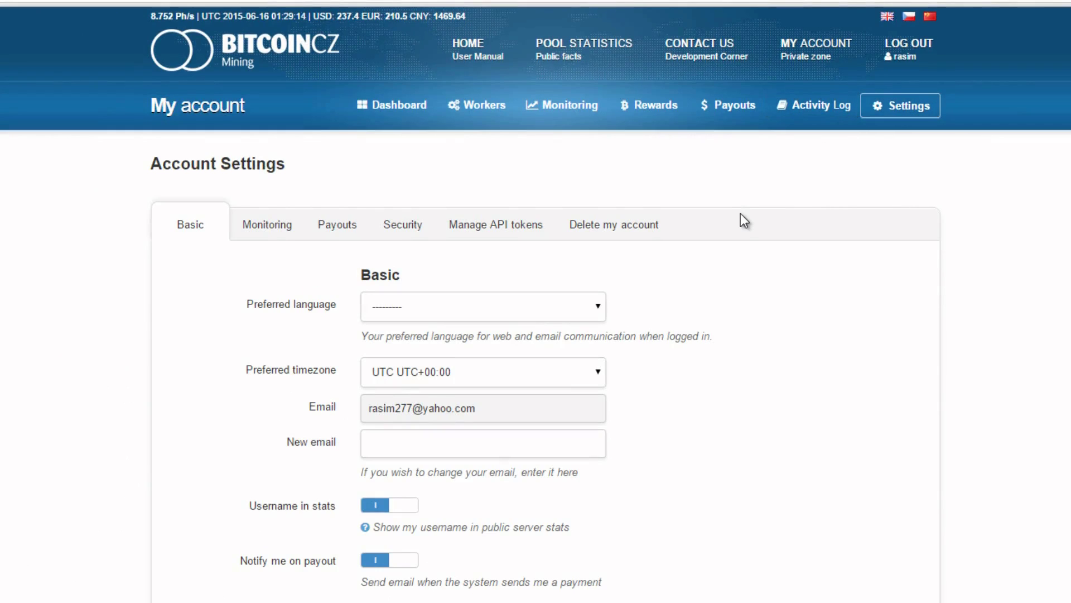
Step: On the Payouts tab, try transferring the current wallet address into the new wallet field
{"action": "left_click", "coordinate": [336, 226]}
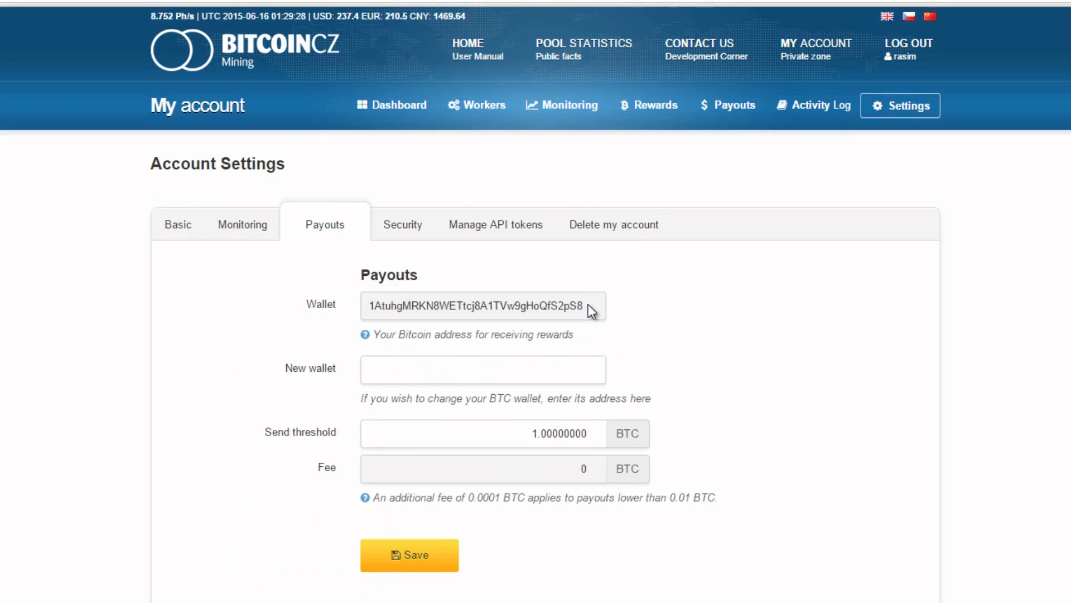
{"action": "double_click", "coordinate": [588, 303]}
{"action": "left_click", "coordinate": [451, 309]}
{"action": "left_click", "coordinate": [397, 371]}
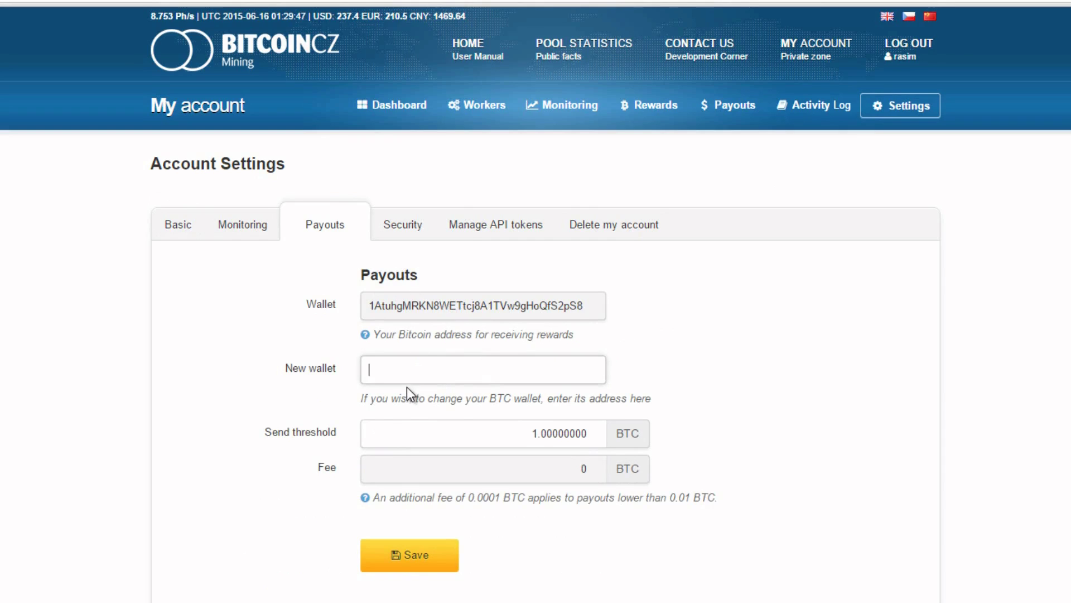
{"action": "double_click", "coordinate": [586, 306]}
{"action": "left_click_drag", "start_coordinate": [583, 307], "coordinate": [460, 401]}
{"action": "left_click", "coordinate": [474, 372]}
Step: Keep the send threshold at 1.00000000 BTC and save the payout settings
{"action": "left_click_drag", "start_coordinate": [532, 434], "coordinate": [588, 434]}
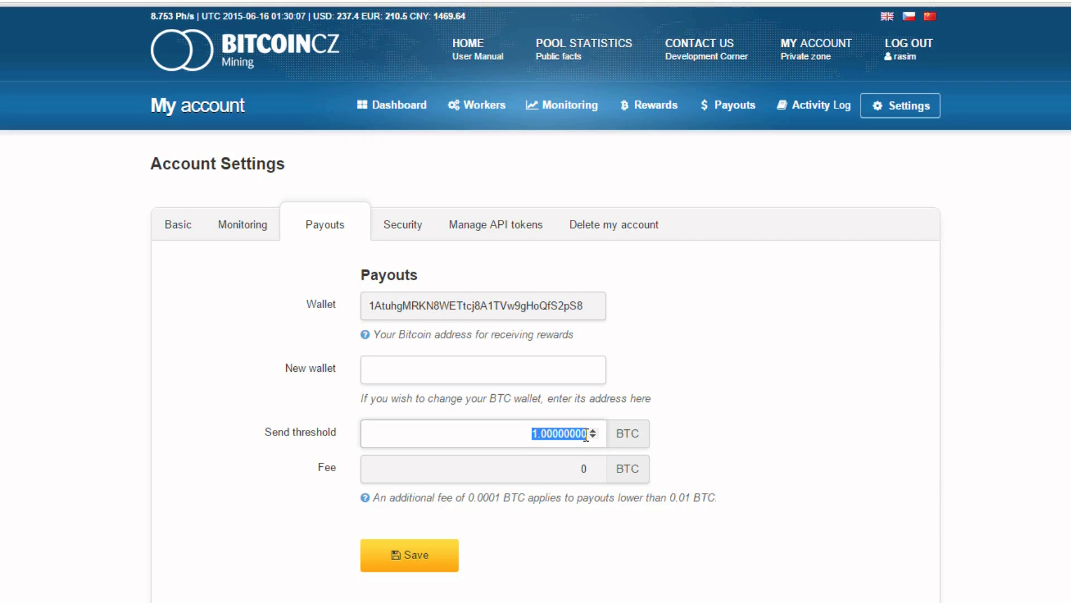
{"action": "left_click", "coordinate": [514, 442]}
{"action": "double_click", "coordinate": [534, 438]}
{"action": "left_click", "coordinate": [571, 471]}
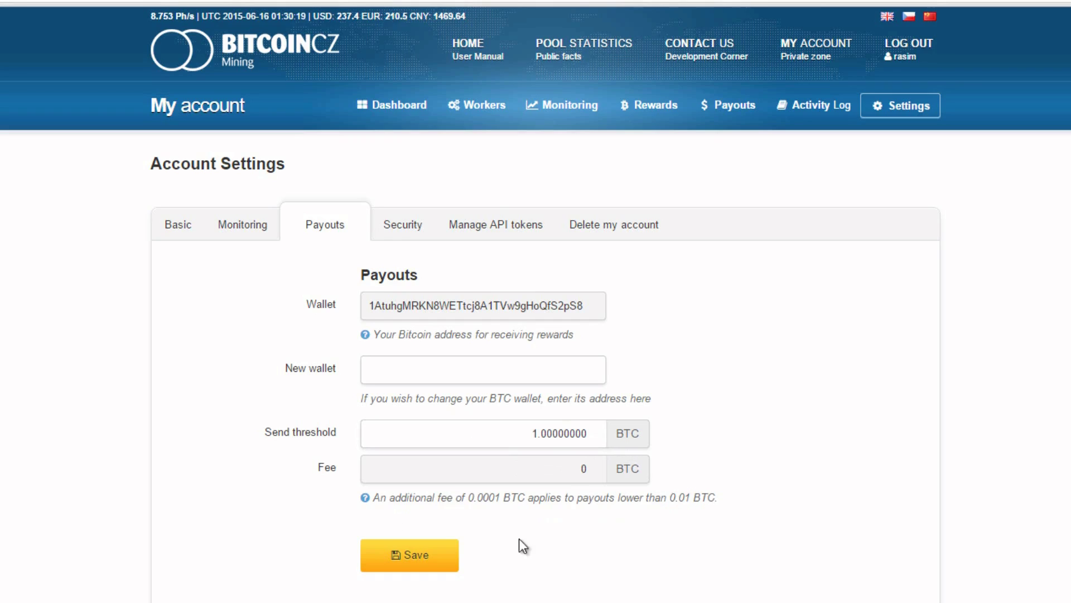
{"action": "left_click", "coordinate": [423, 570]}
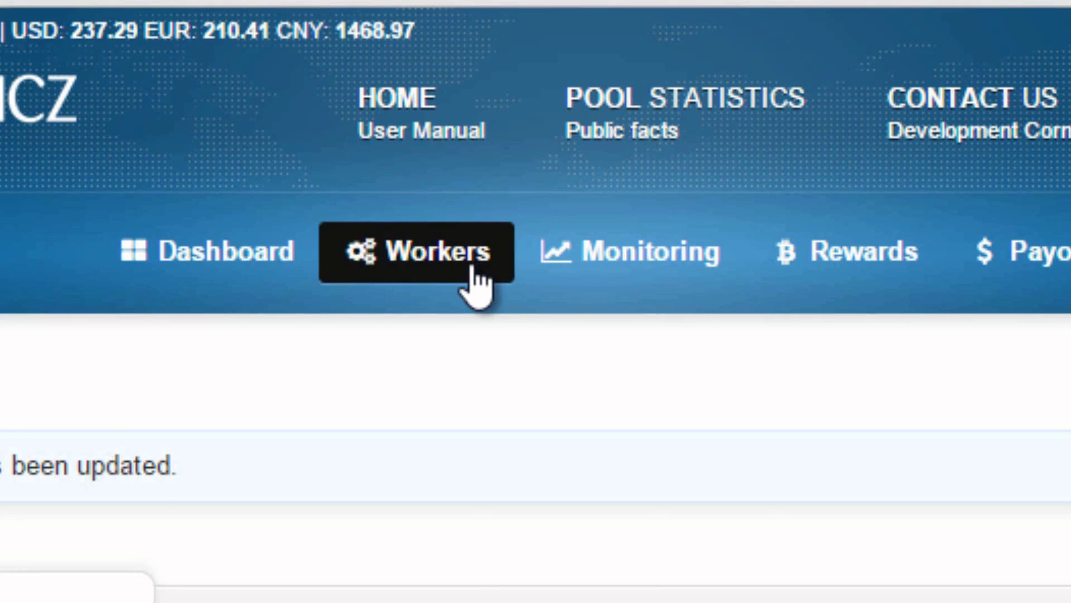
Step: Open the Workers list and try the login suffix 'red' on a new worker without saving
{"action": "left_click", "coordinate": [464, 270]}
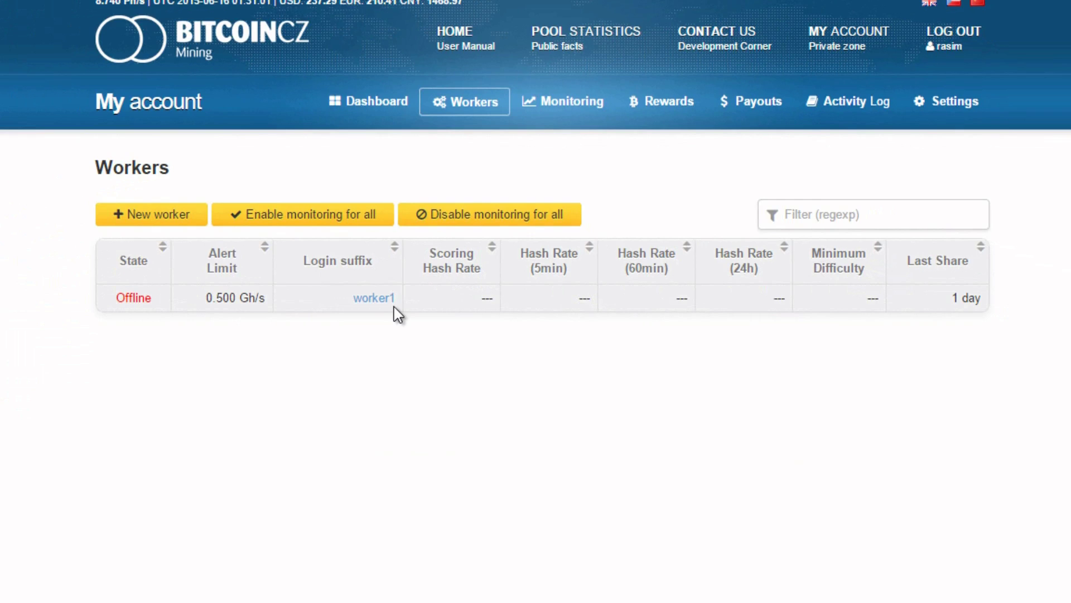
{"action": "left_click", "coordinate": [162, 213]}
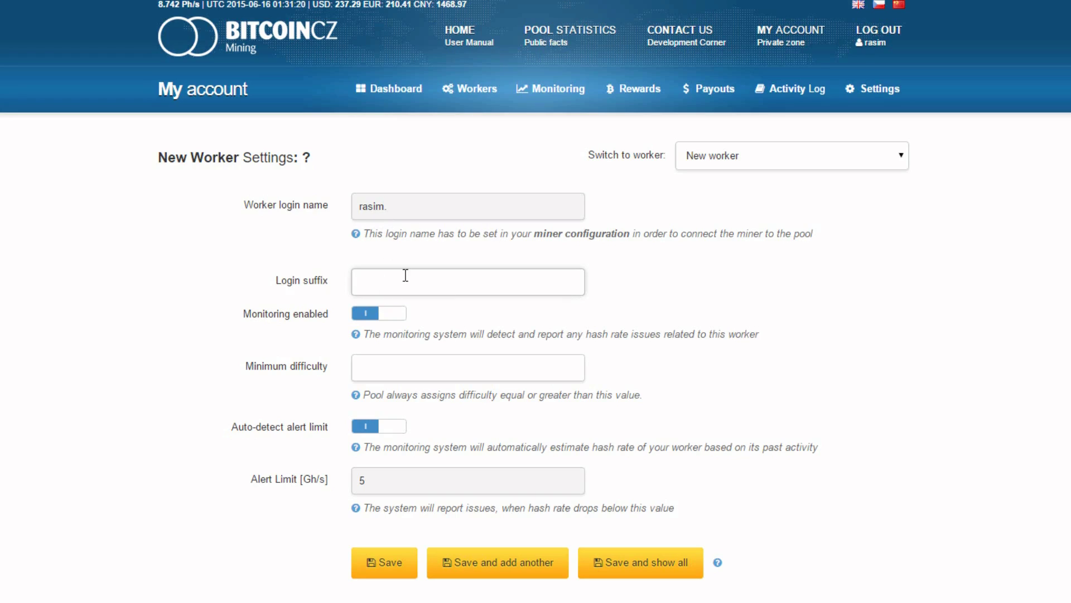
{"action": "type", "text": "red"}
{"action": "left_click", "coordinate": [394, 207]}
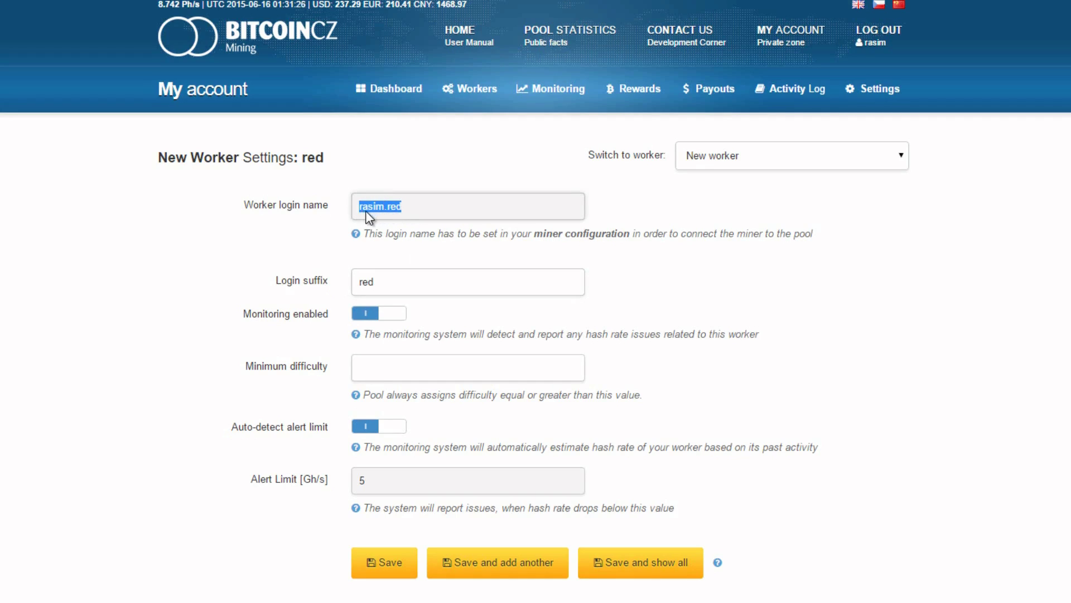
{"action": "left_click", "coordinate": [392, 243]}
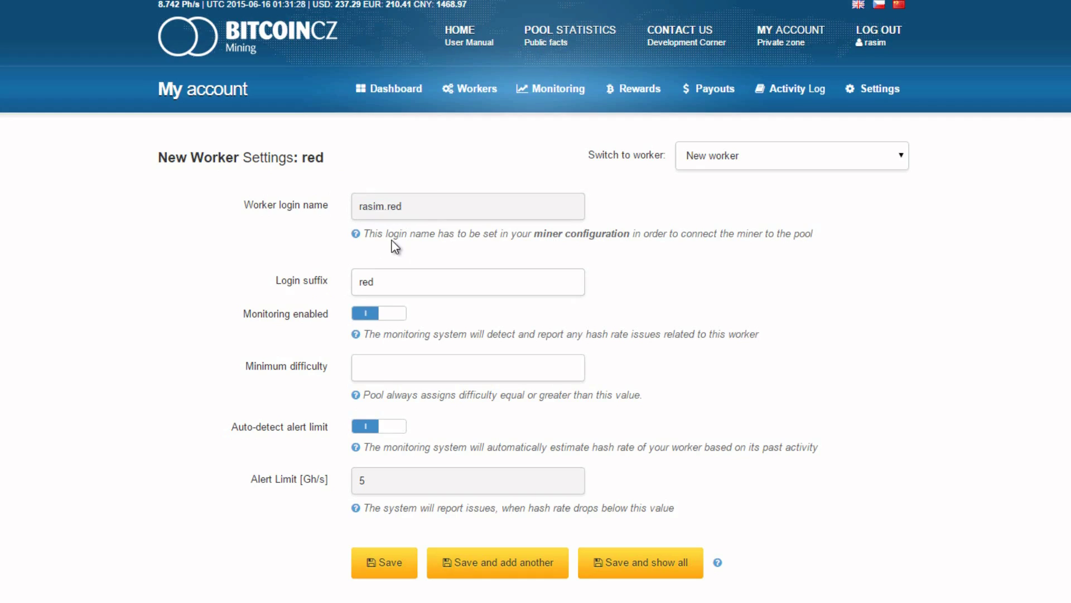
{"action": "left_click", "coordinate": [422, 209]}
{"action": "left_click", "coordinate": [422, 209]}
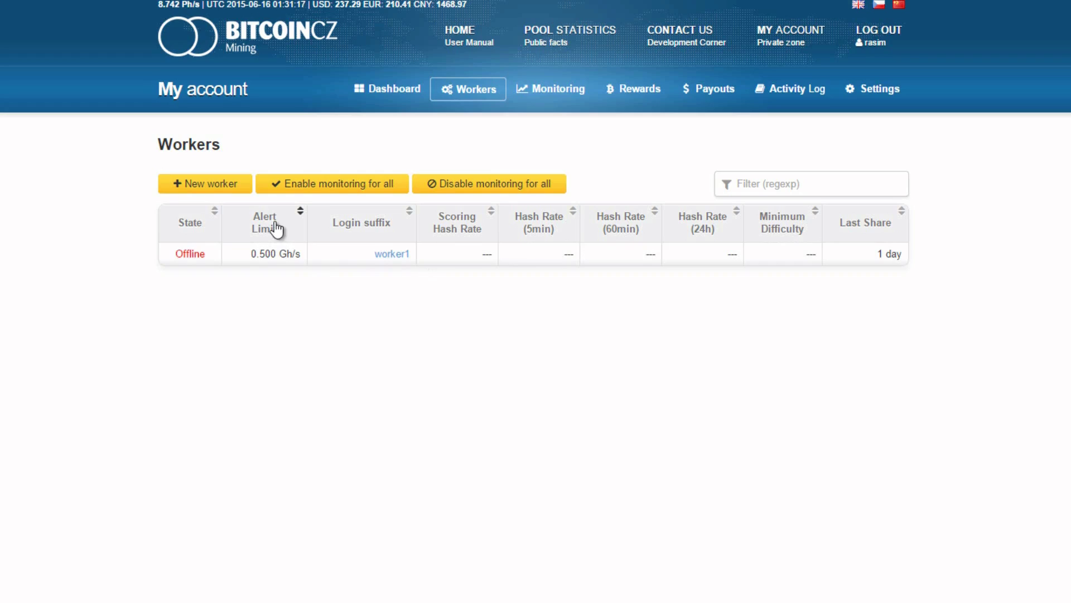
Step: Create and save a new worker with login suffix 1, then go back to Workers
{"action": "left_click", "coordinate": [229, 189]}
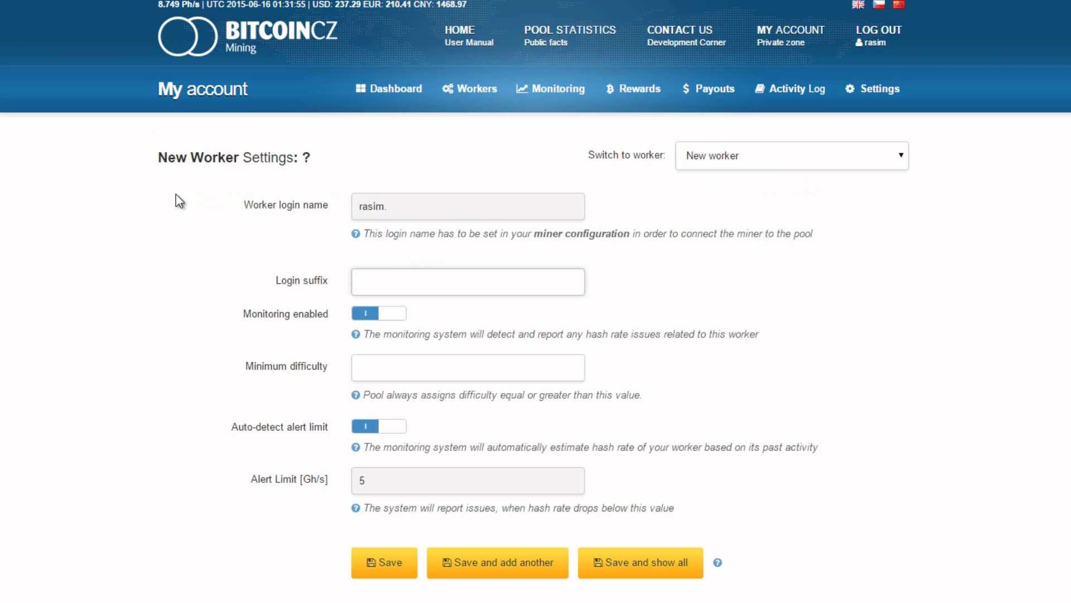
{"action": "type", "text": "1"}
{"action": "left_click", "coordinate": [385, 564]}
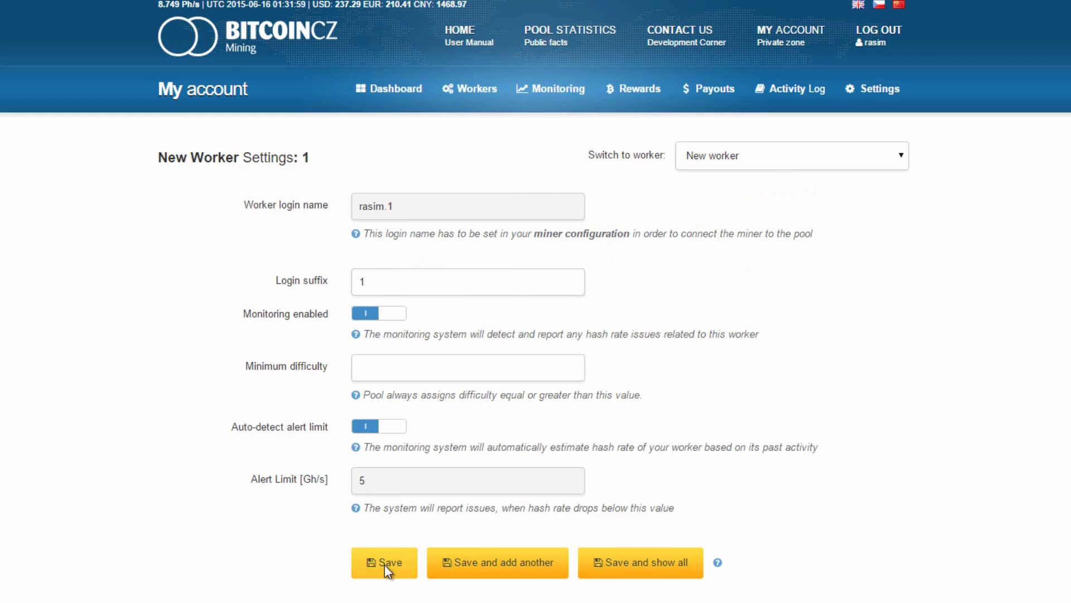
{"action": "left_click", "coordinate": [412, 578]}
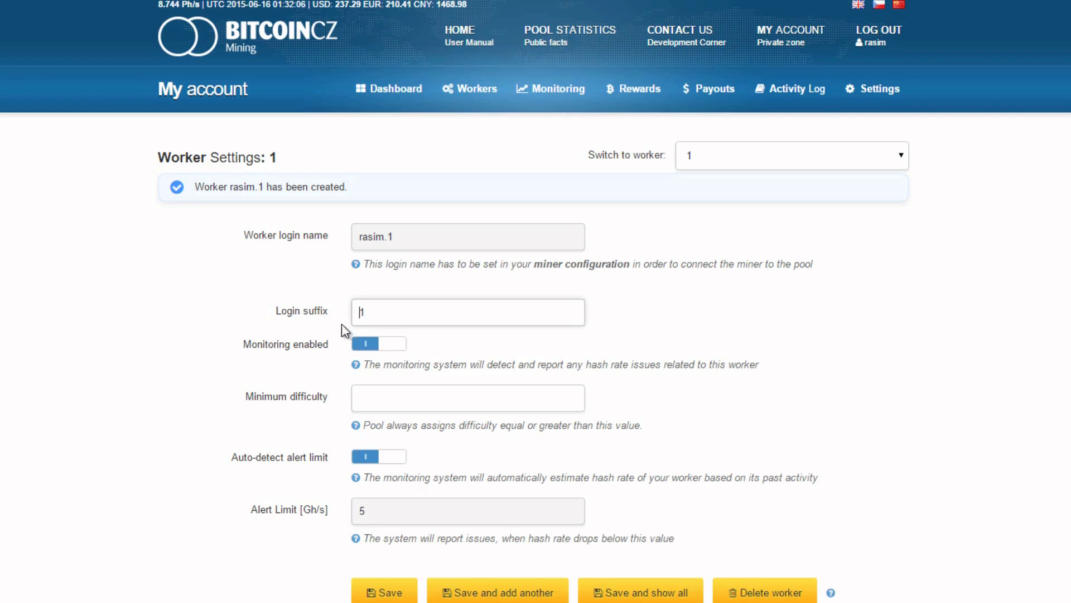
{"action": "scroll", "coordinate": [383, 367], "scroll_direction": "down", "scroll_amount": 5}
{"action": "scroll", "coordinate": [382, 367], "scroll_direction": "up", "scroll_amount": 1}
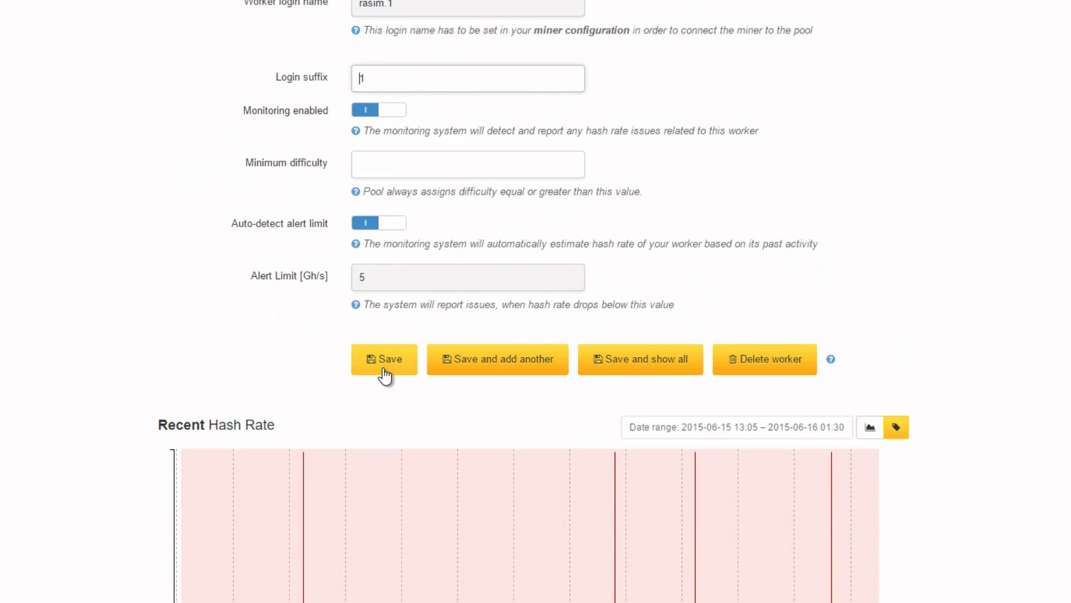
{"action": "scroll", "coordinate": [383, 376], "scroll_direction": "up", "scroll_amount": 5}
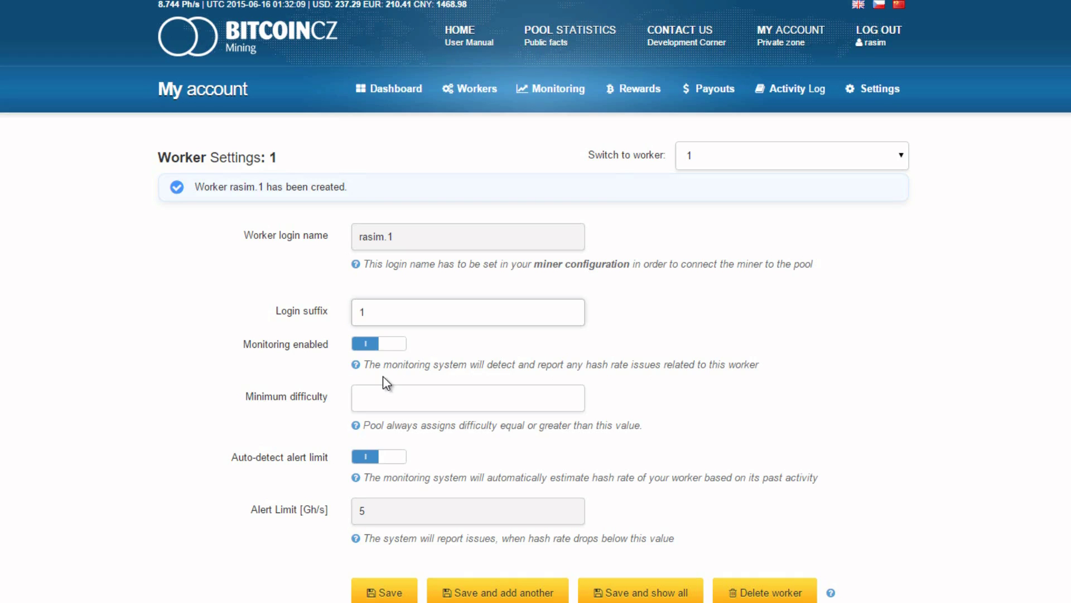
{"action": "left_click", "coordinate": [474, 90]}
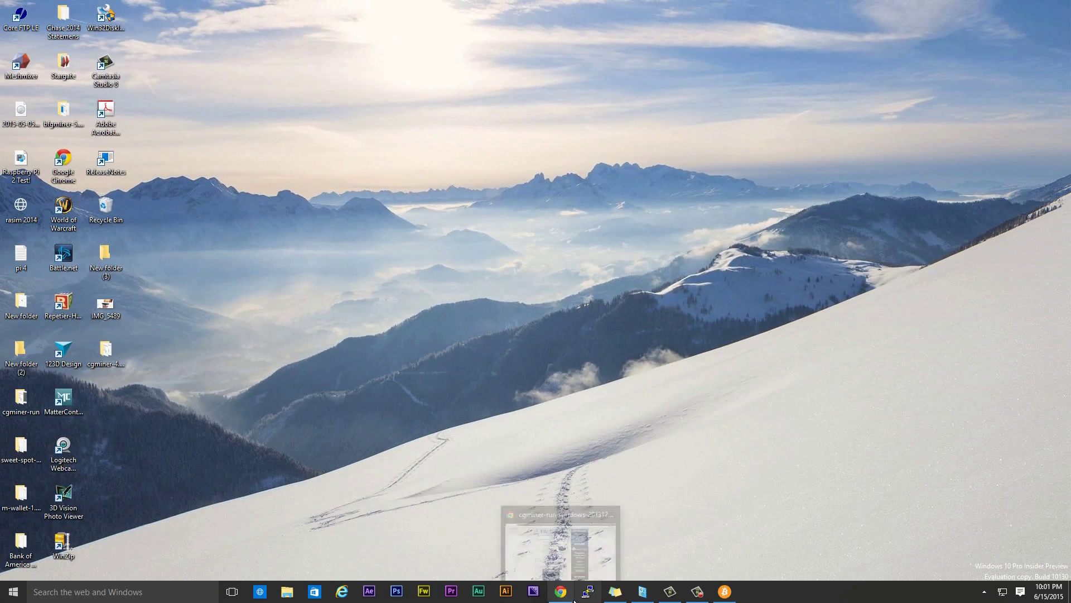
Step: Request the cgminer-run-windows-20131224 download on File Dropper and submit the captcha characters
{"action": "left_click", "coordinate": [571, 595]}
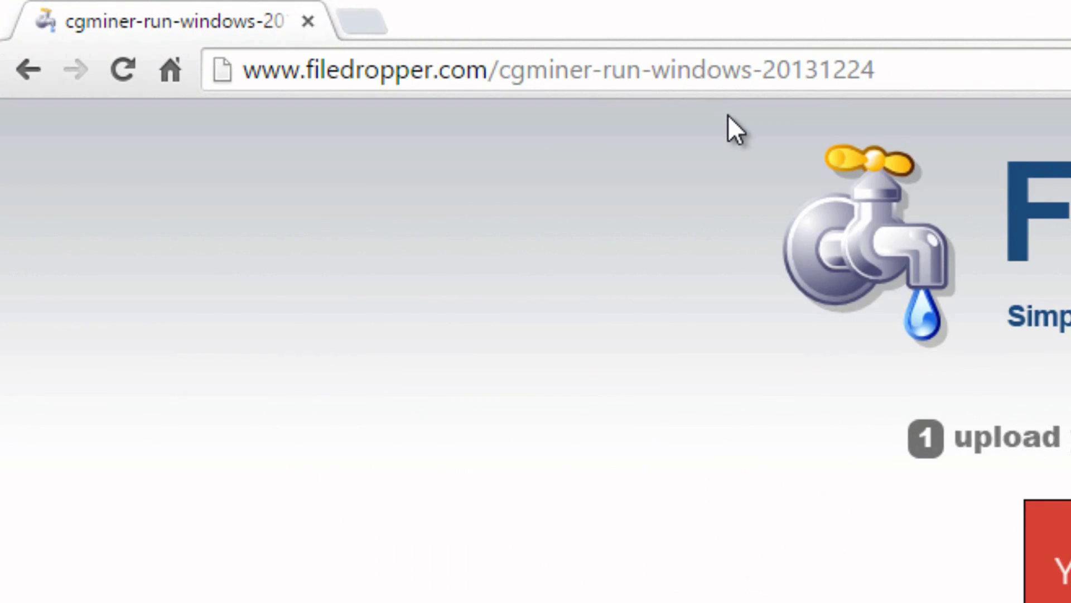
{"action": "left_click", "coordinate": [950, 74]}
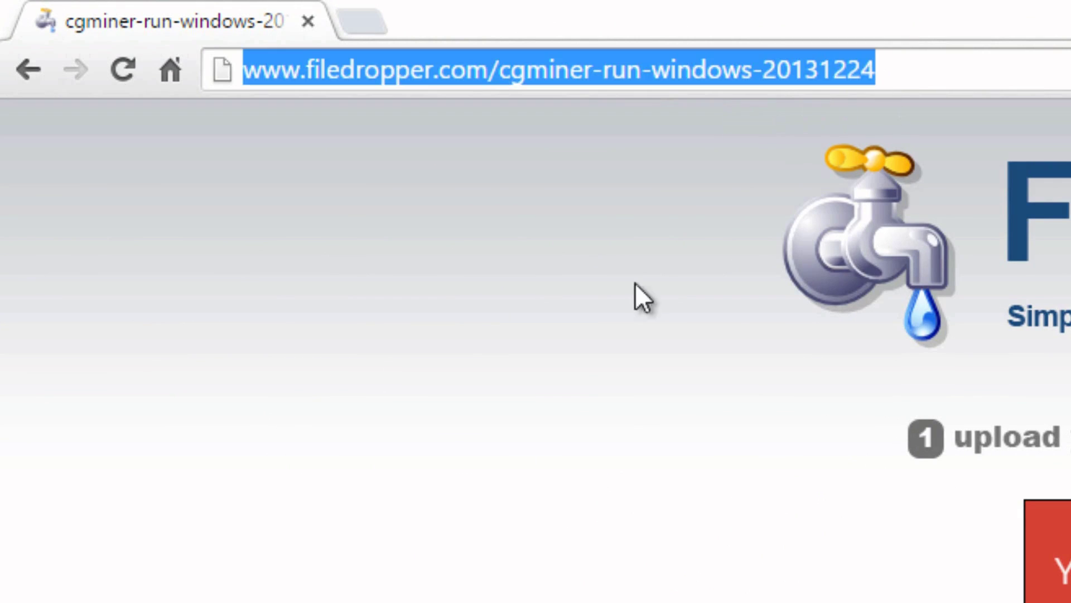
{"action": "left_click", "coordinate": [440, 528]}
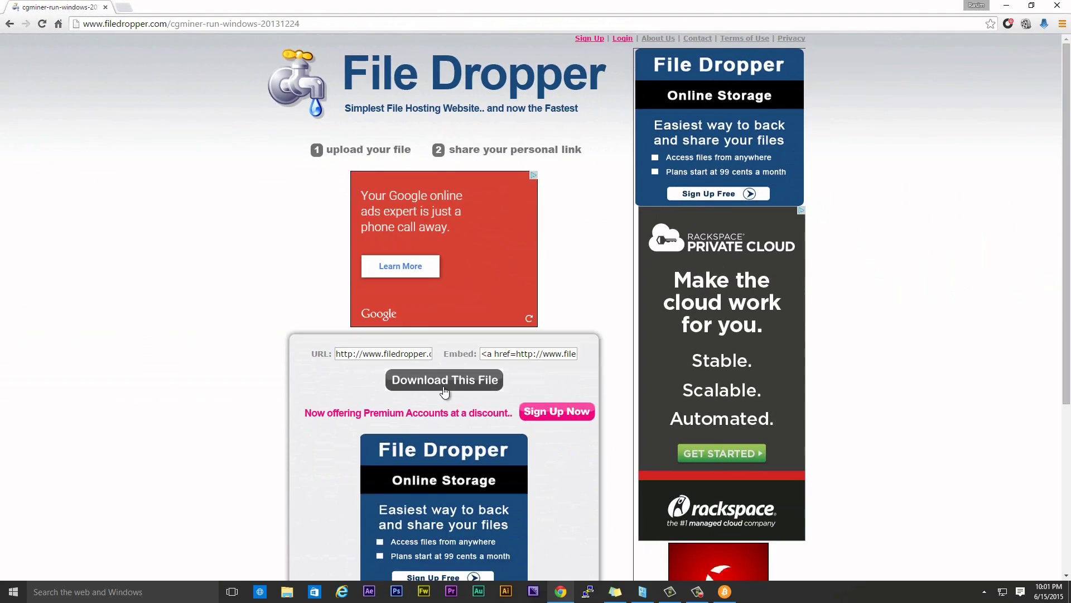
{"action": "left_click", "coordinate": [444, 380]}
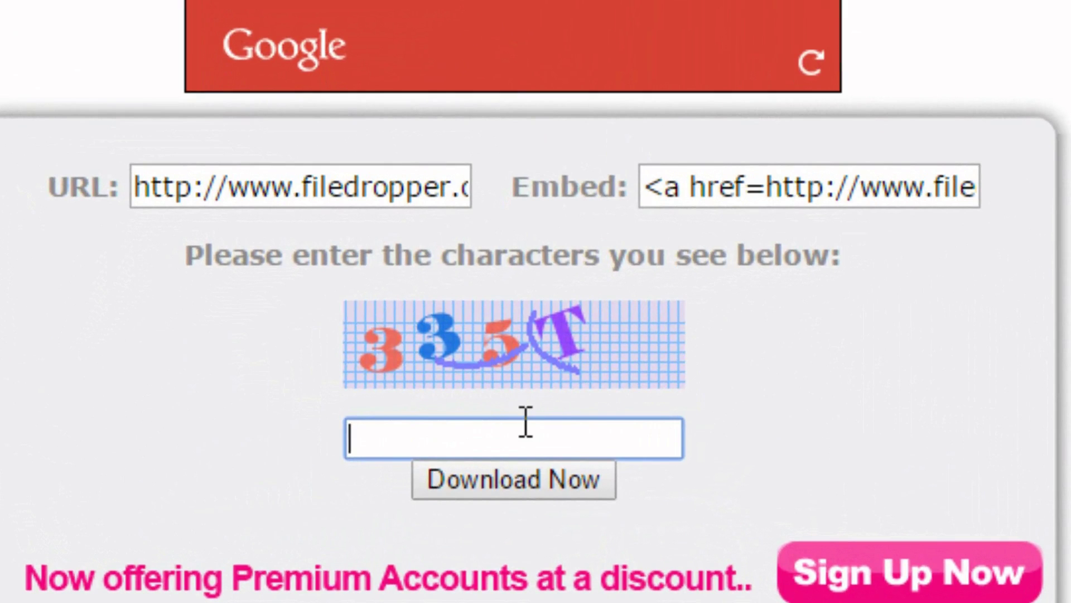
{"action": "type", "text": "335"}
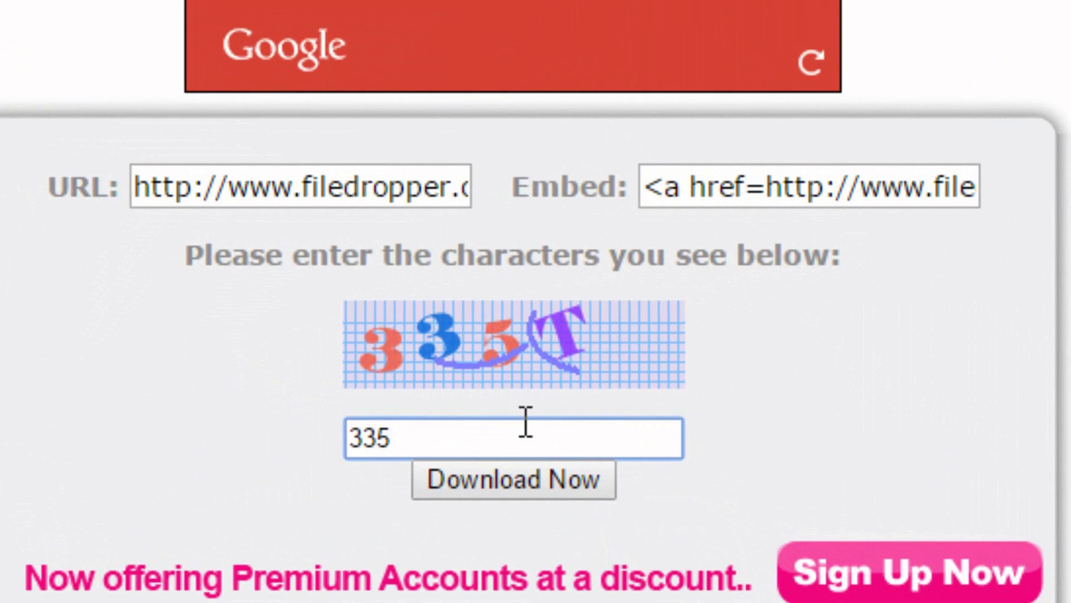
{"action": "type", "text": "7"}
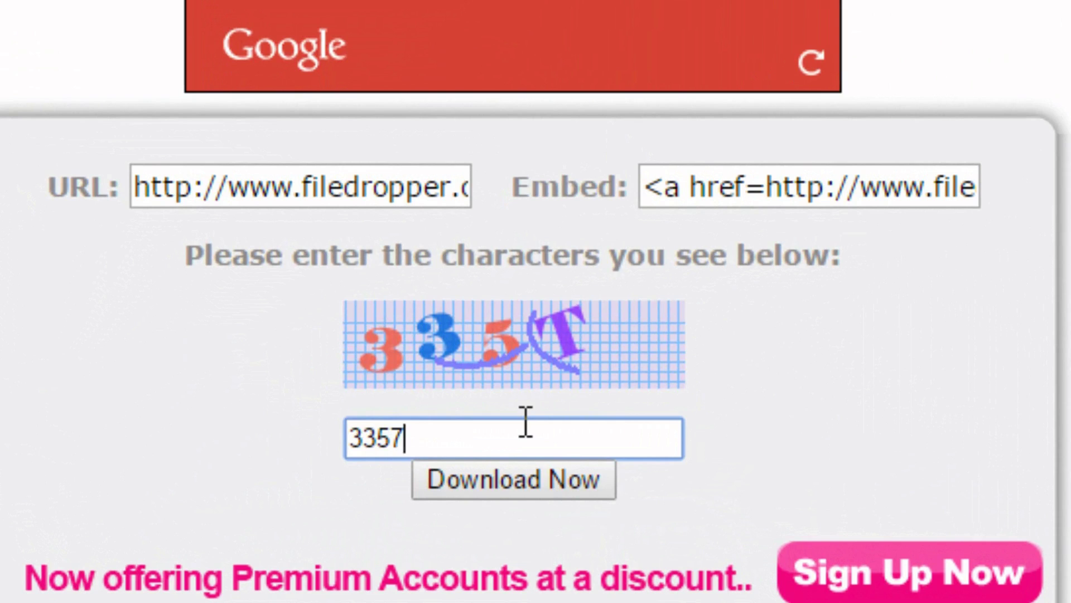
{"action": "left_click", "coordinate": [448, 489]}
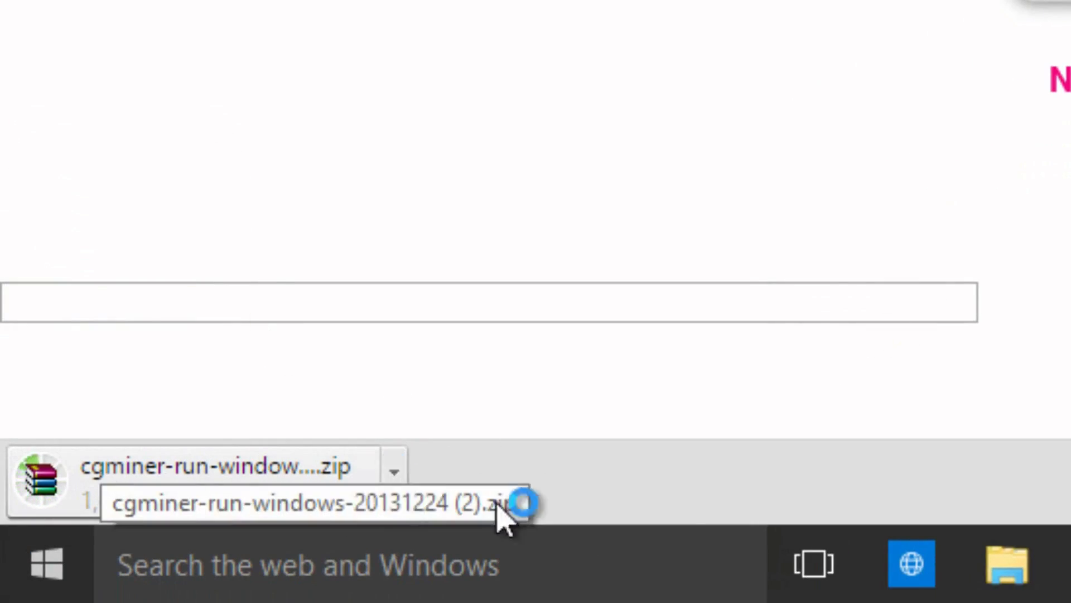
Step: Open the downloaded cgminer zip, look at its cgminer-run folder, and close it
{"action": "left_click", "coordinate": [212, 479]}
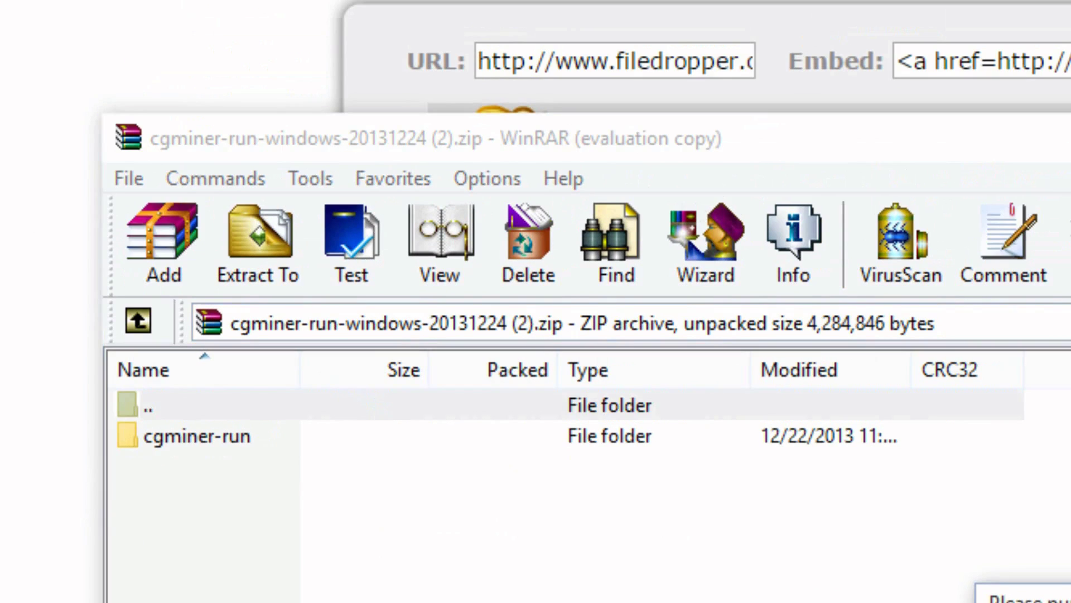
{"action": "left_click", "coordinate": [152, 435]}
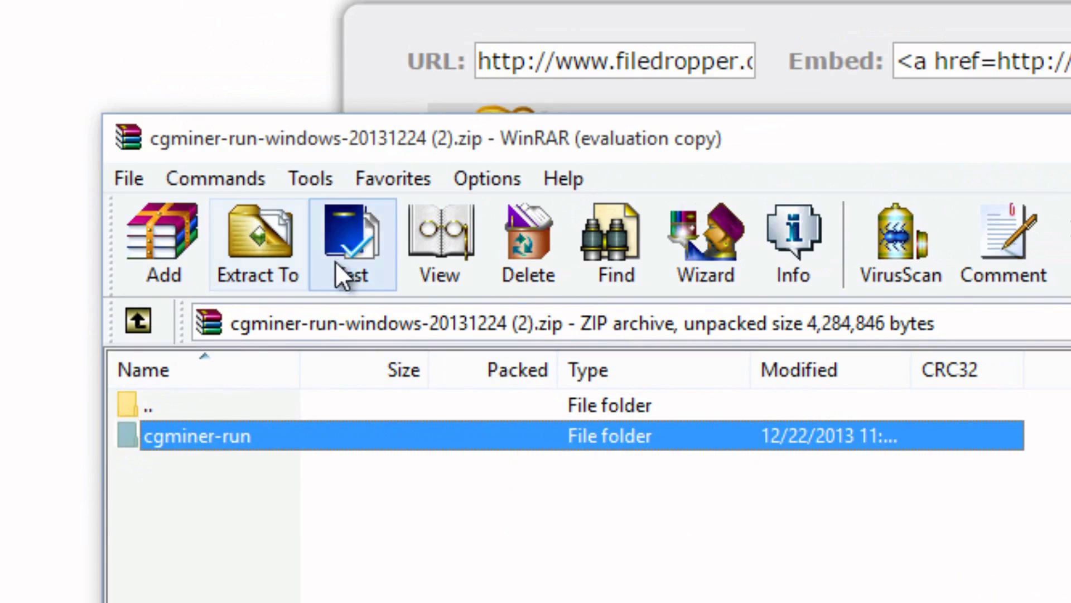
{"action": "key", "text": "alt+F4"}
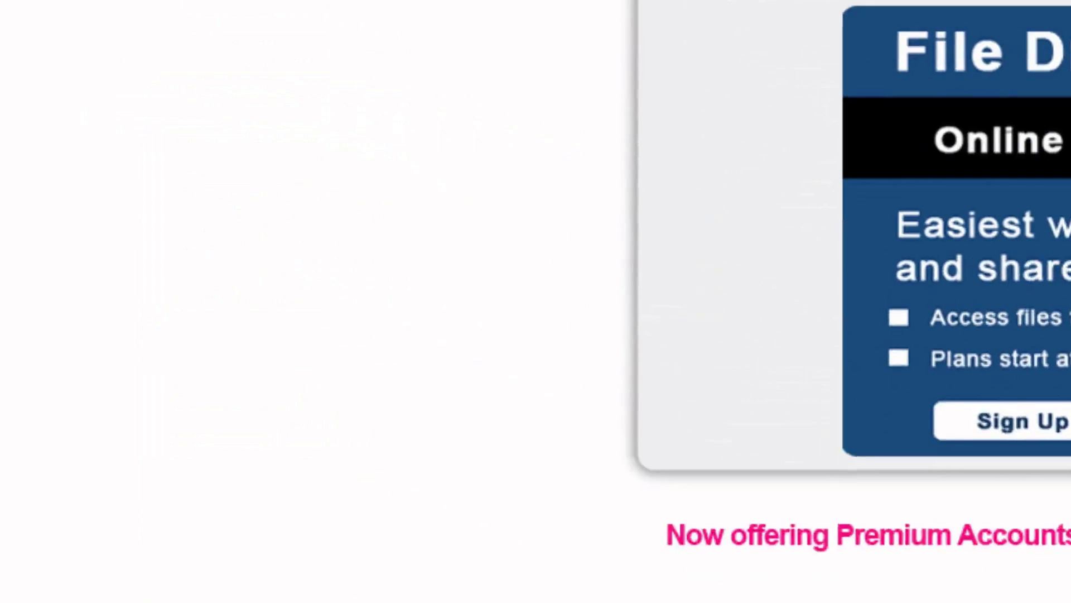
Step: Extract the newest cgminer-run zip from Downloads to the Desktop, replacing all existing files
{"action": "key", "text": "super"}
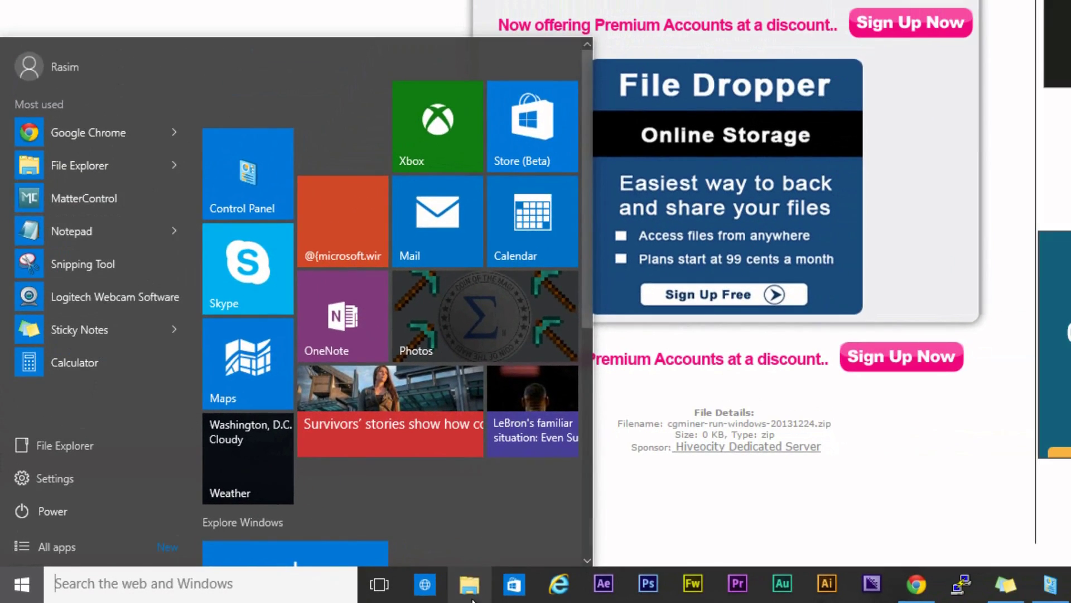
{"action": "left_click", "coordinate": [469, 583]}
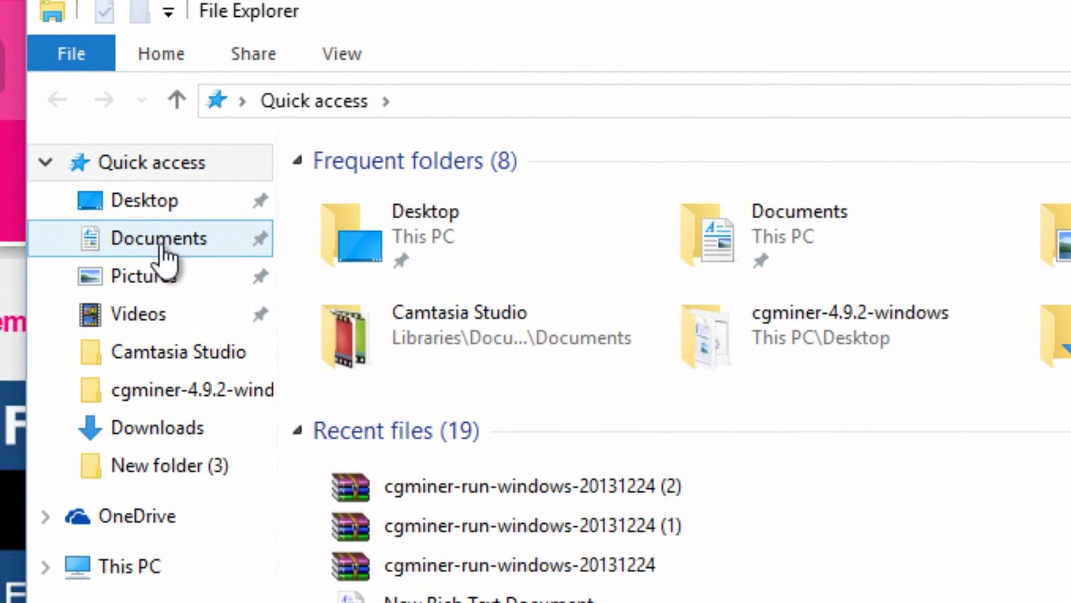
{"action": "left_click", "coordinate": [677, 108]}
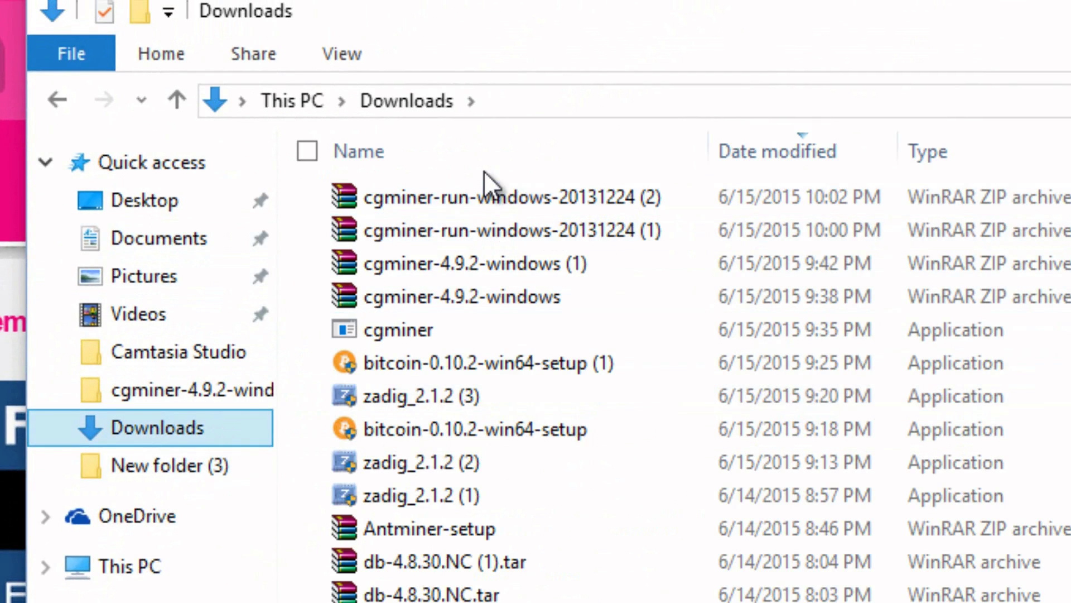
{"action": "double_click", "coordinate": [525, 200]}
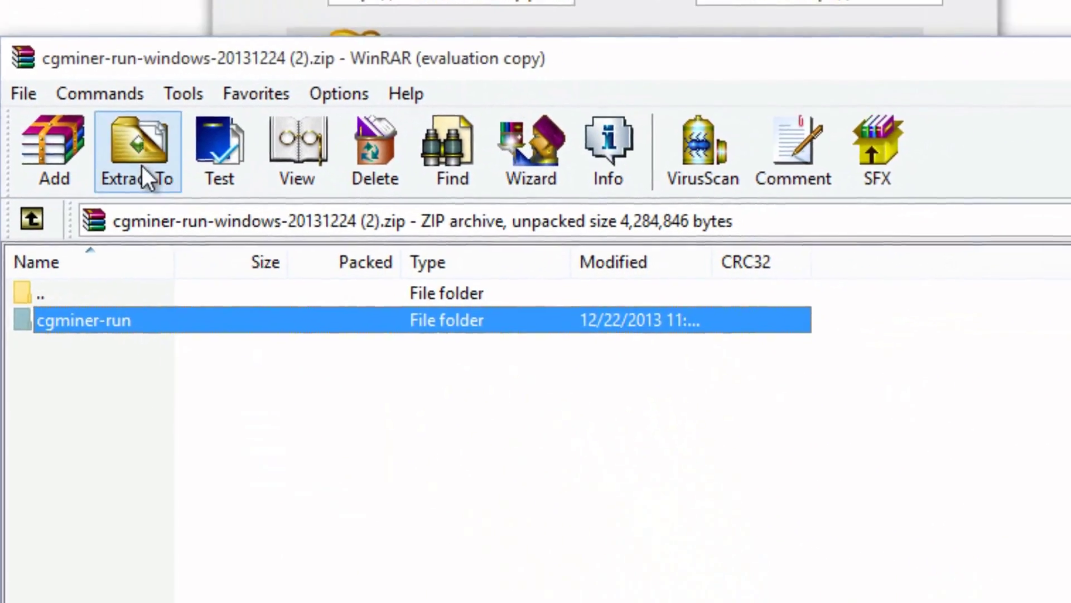
{"action": "left_click", "coordinate": [209, 198]}
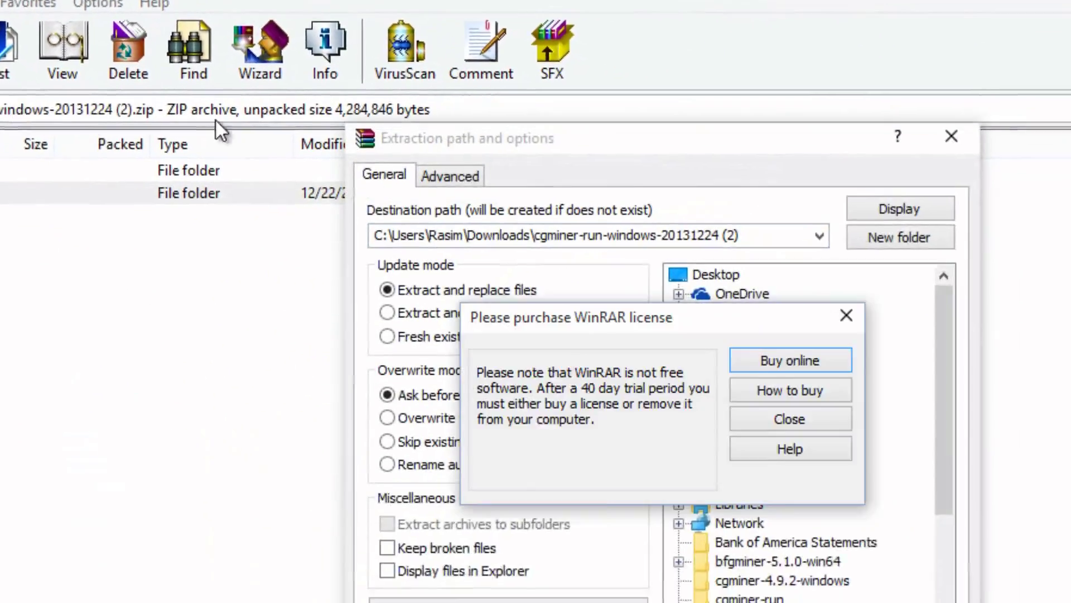
{"action": "left_click", "coordinate": [633, 231]}
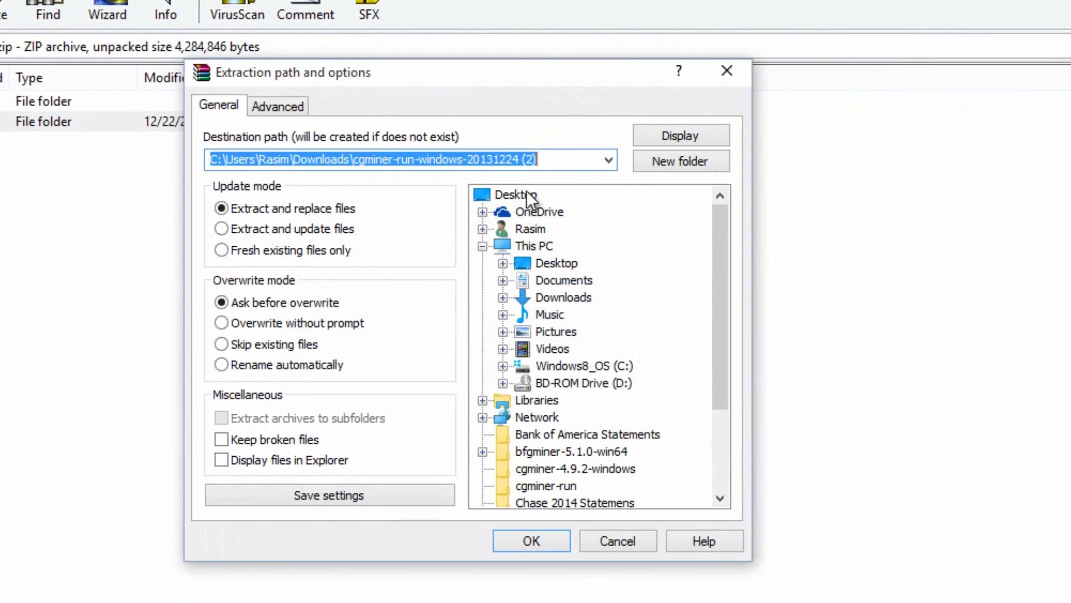
{"action": "left_click", "coordinate": [525, 194]}
{"action": "left_click", "coordinate": [542, 542]}
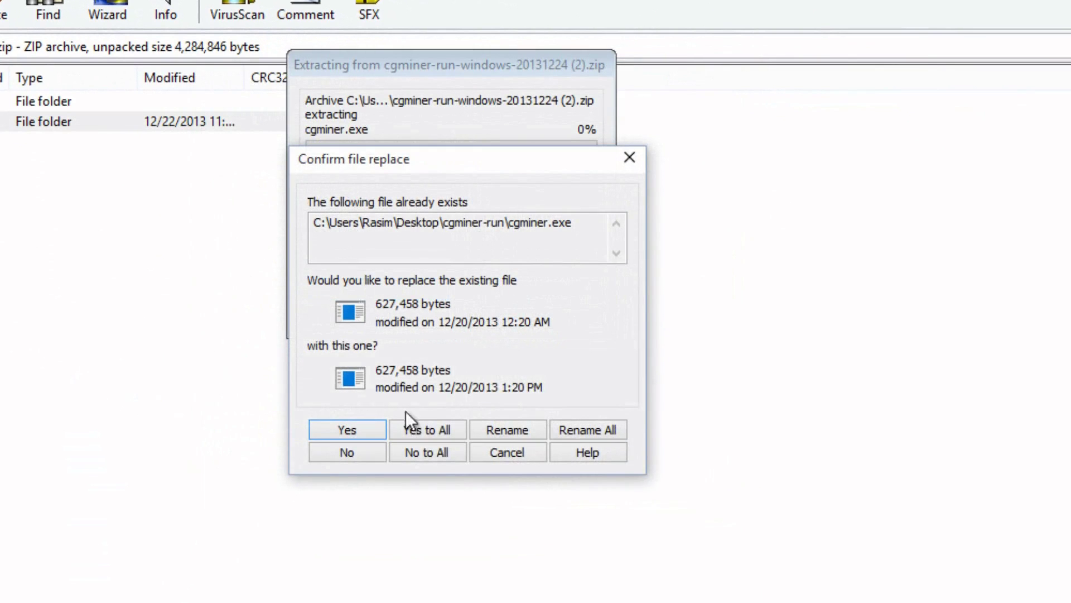
{"action": "left_click", "coordinate": [426, 431]}
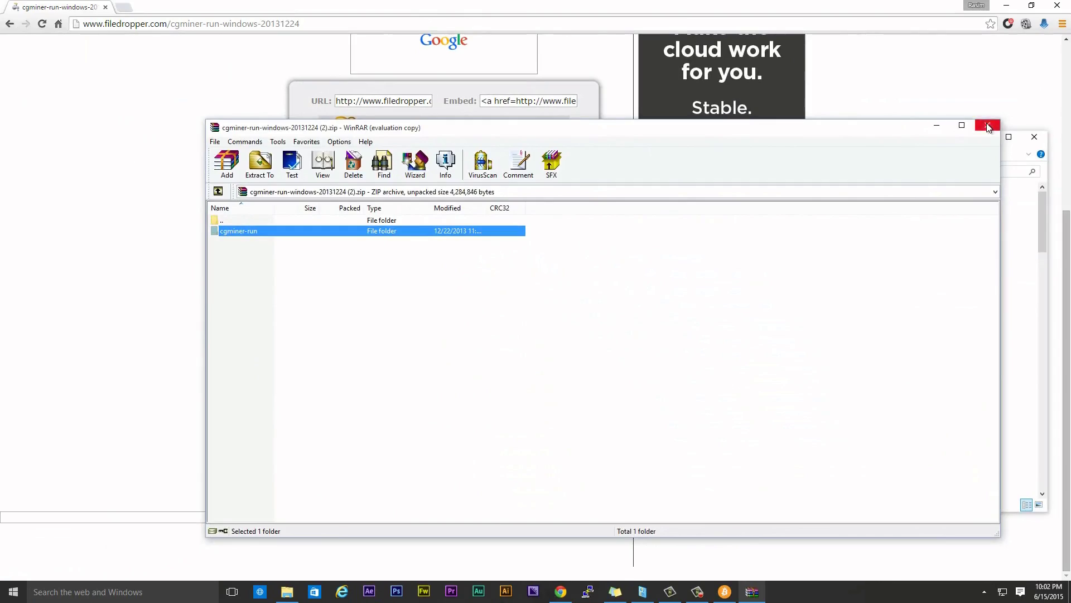
Step: Close WinRAR and Explorer, tidy the desktop, and open the cgminer-run folder
{"action": "left_click", "coordinate": [986, 126]}
{"action": "left_click", "coordinate": [1035, 137]}
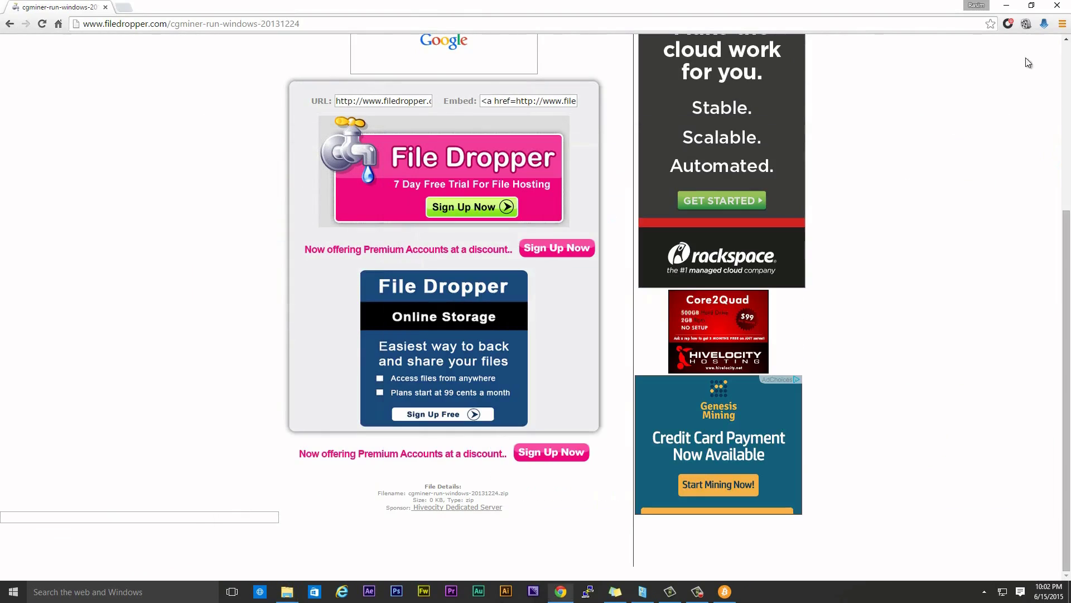
{"action": "left_click", "coordinate": [1011, 6]}
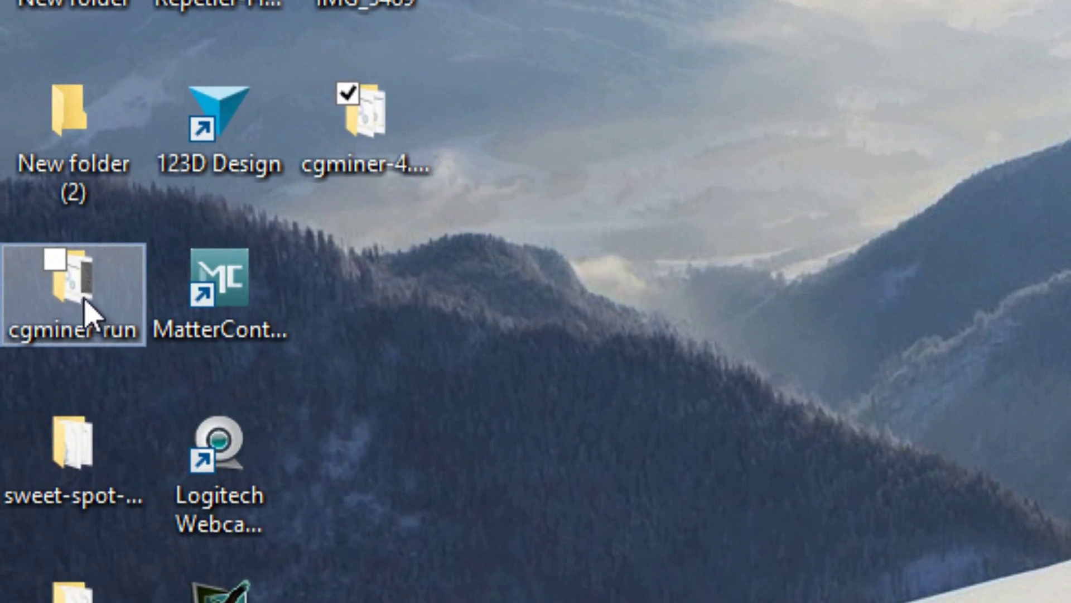
{"action": "left_click_drag", "start_coordinate": [57, 351], "coordinate": [455, 90]}
{"action": "left_click_drag", "start_coordinate": [698, 103], "coordinate": [686, 167]}
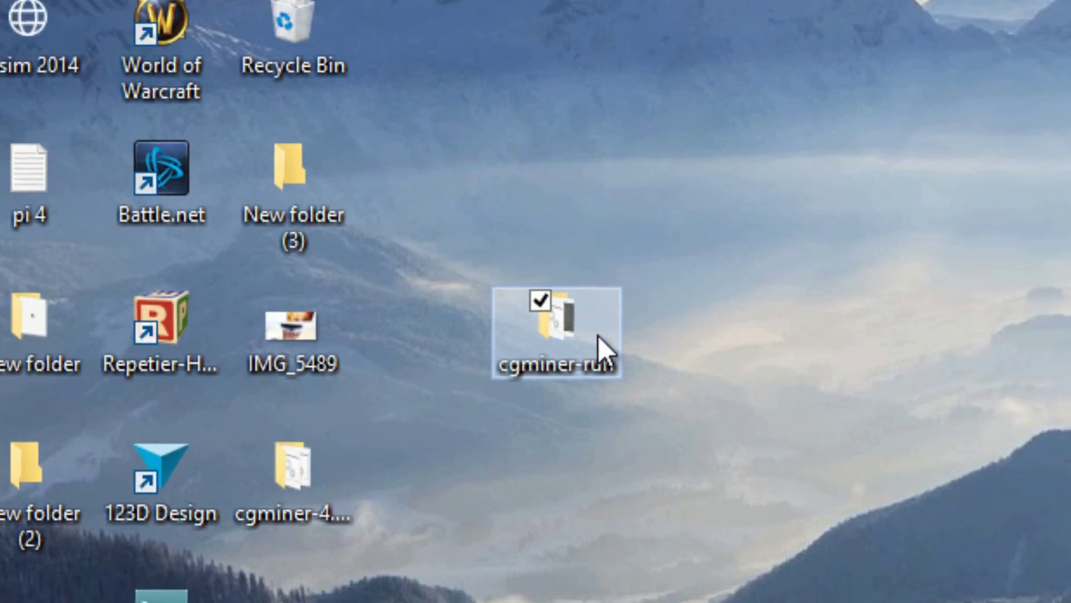
{"action": "double_click", "coordinate": [708, 349]}
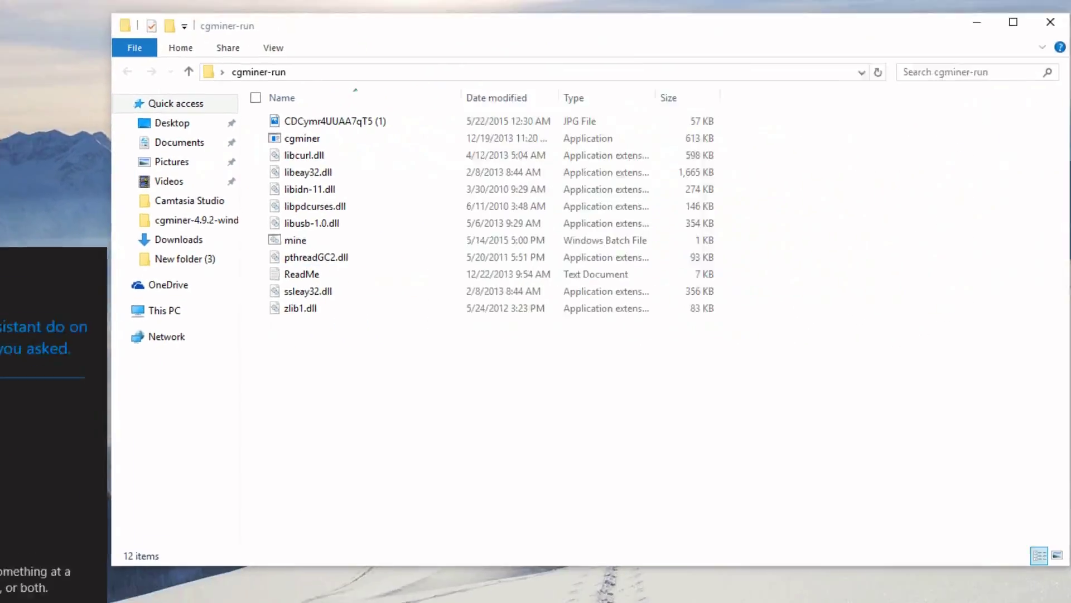
Step: Start Notepad and paste the cgminer command for stratum.bitcoin.cz:3333 into it
{"action": "type", "text": "nor"}
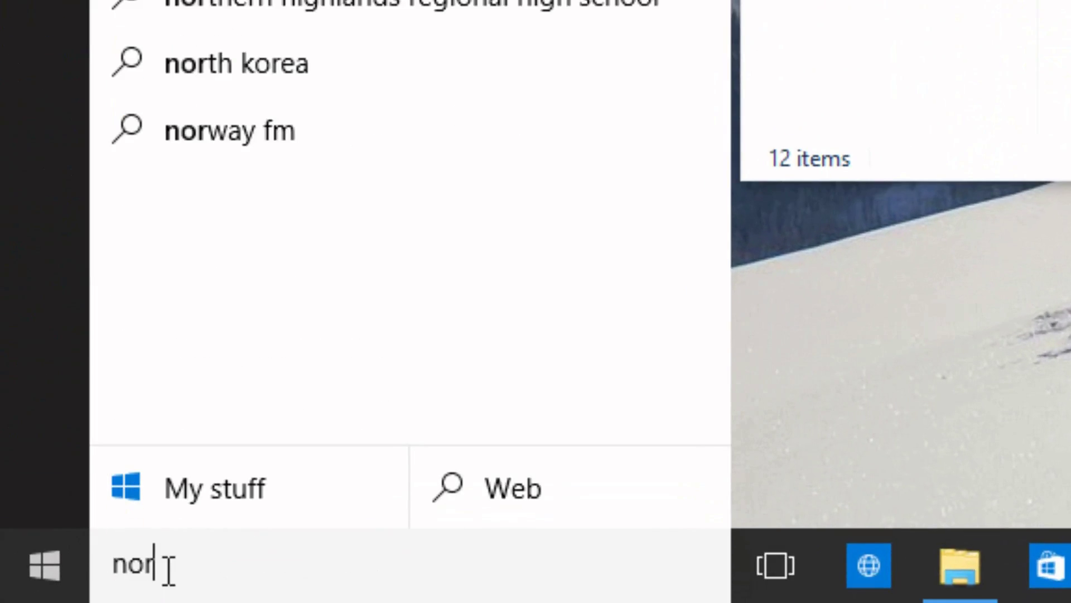
{"action": "key", "text": "BackSpace"}
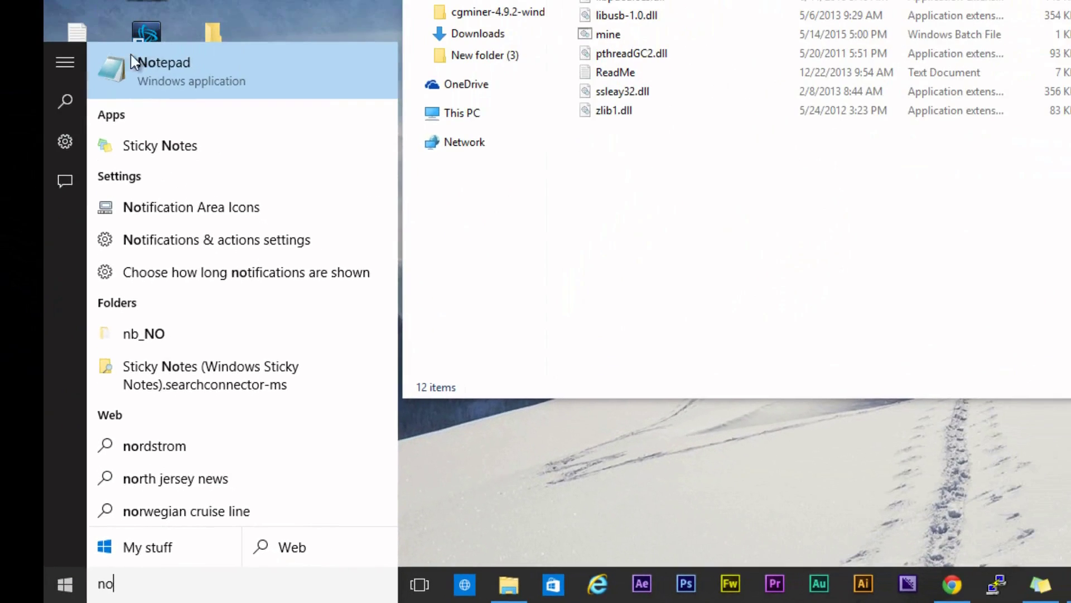
{"action": "left_click", "coordinate": [156, 58]}
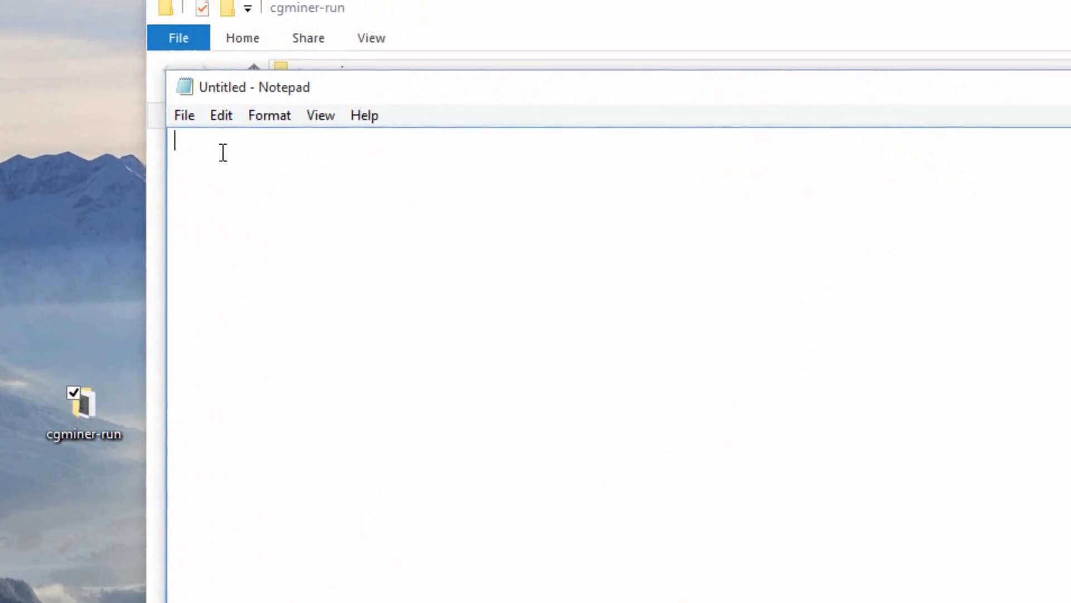
{"action": "right_click", "coordinate": [115, 256]}
{"action": "left_click", "coordinate": [51, 359]}
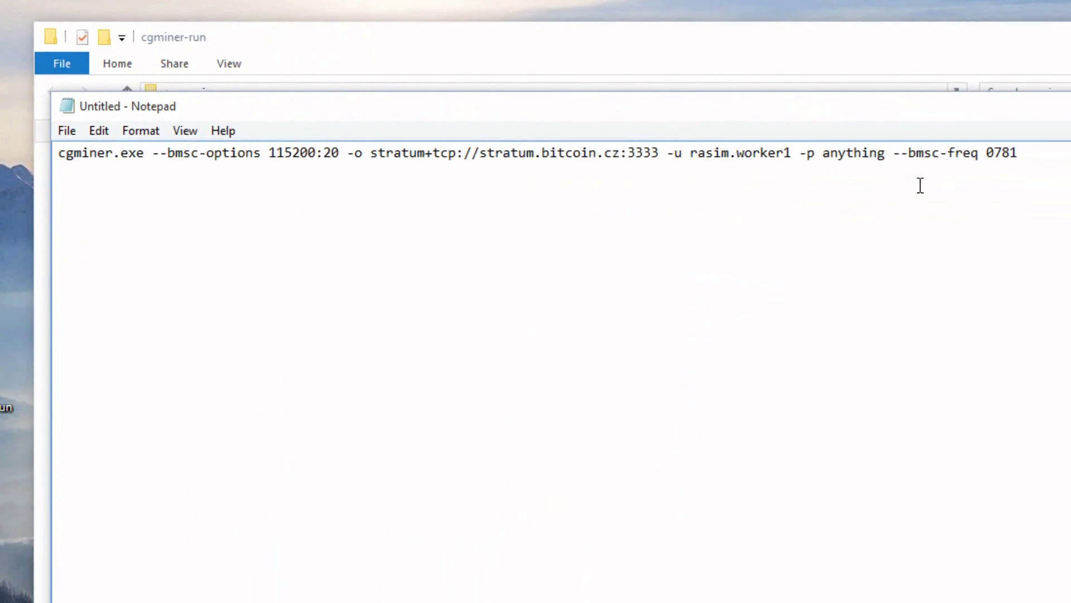
{"action": "left_click_drag", "start_coordinate": [1036, 152], "coordinate": [56, 153]}
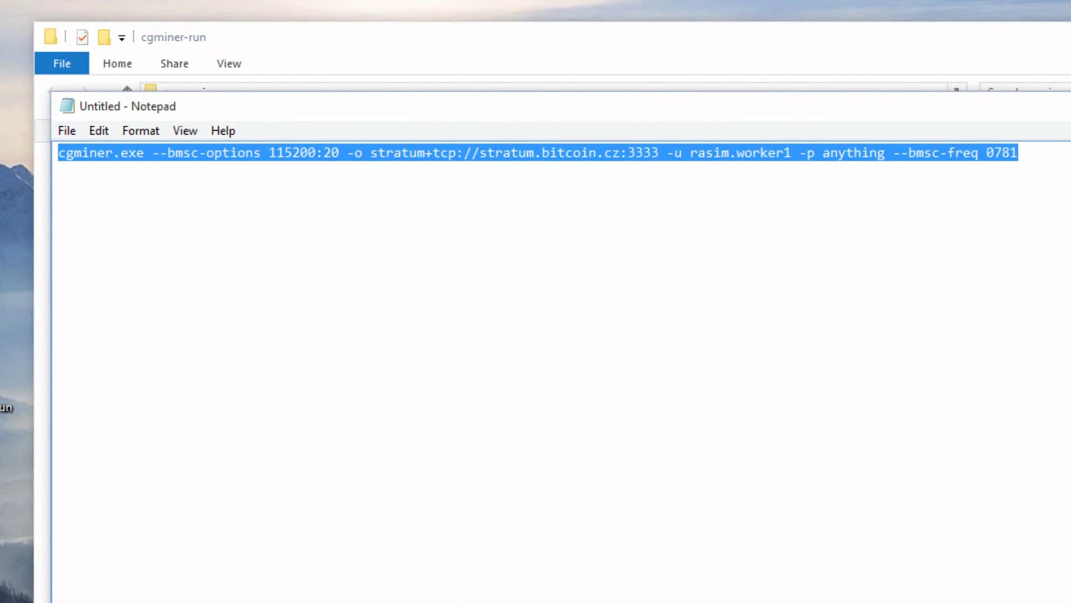
{"action": "left_click", "coordinate": [409, 175]}
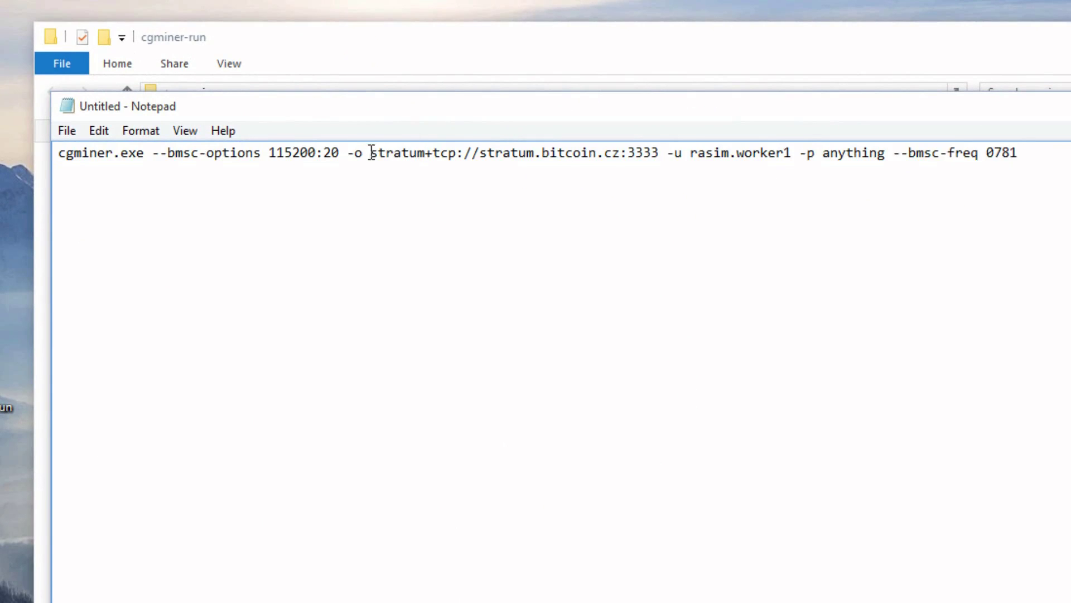
{"action": "left_click_drag", "start_coordinate": [373, 153], "coordinate": [660, 157]}
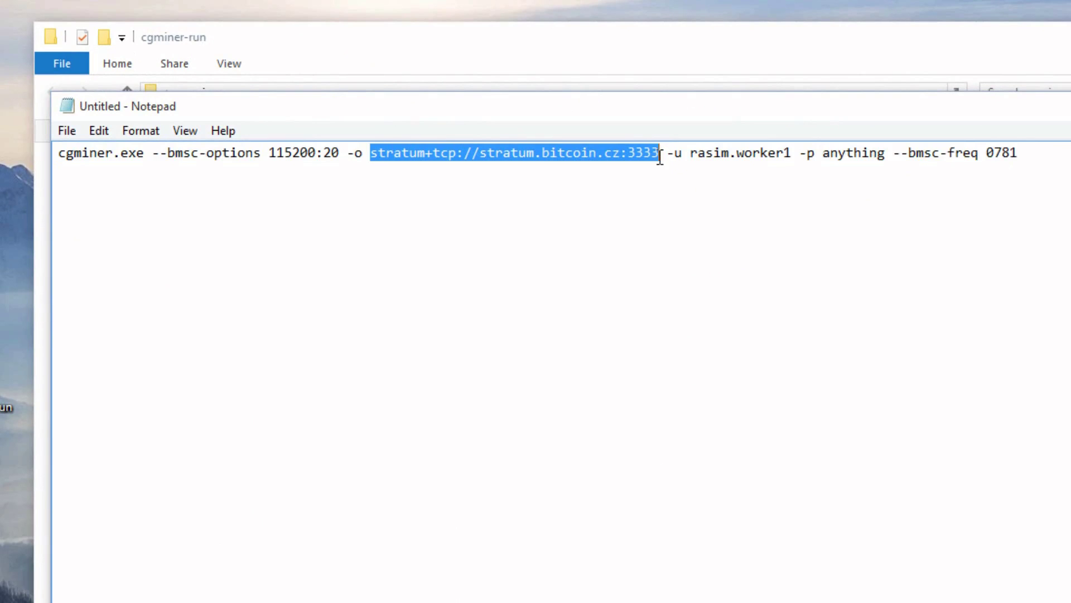
{"action": "left_click", "coordinate": [628, 179]}
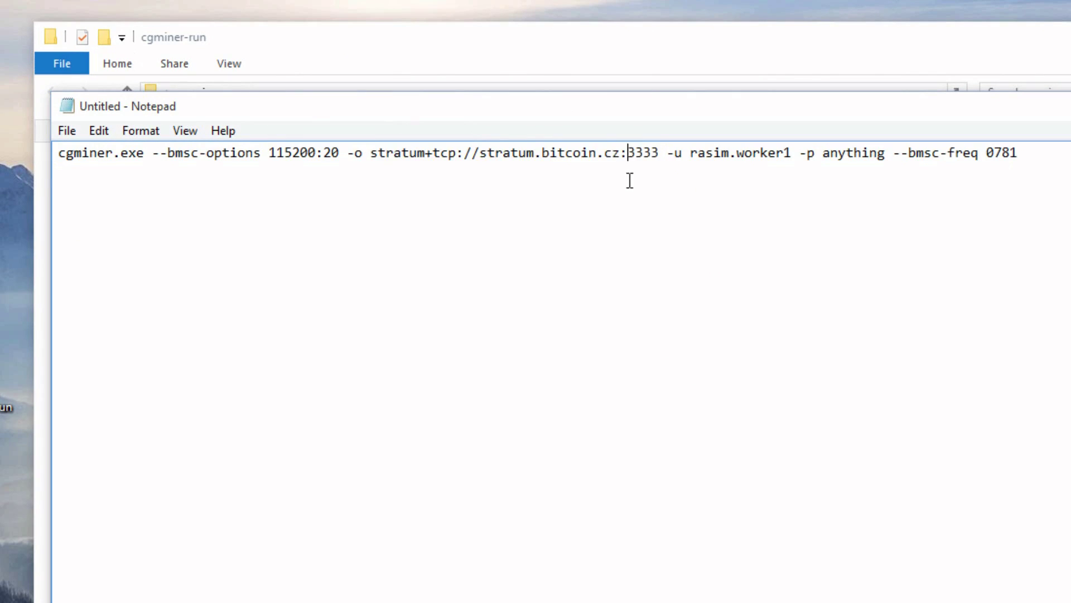
{"action": "left_click_drag", "start_coordinate": [378, 149], "coordinate": [631, 146]}
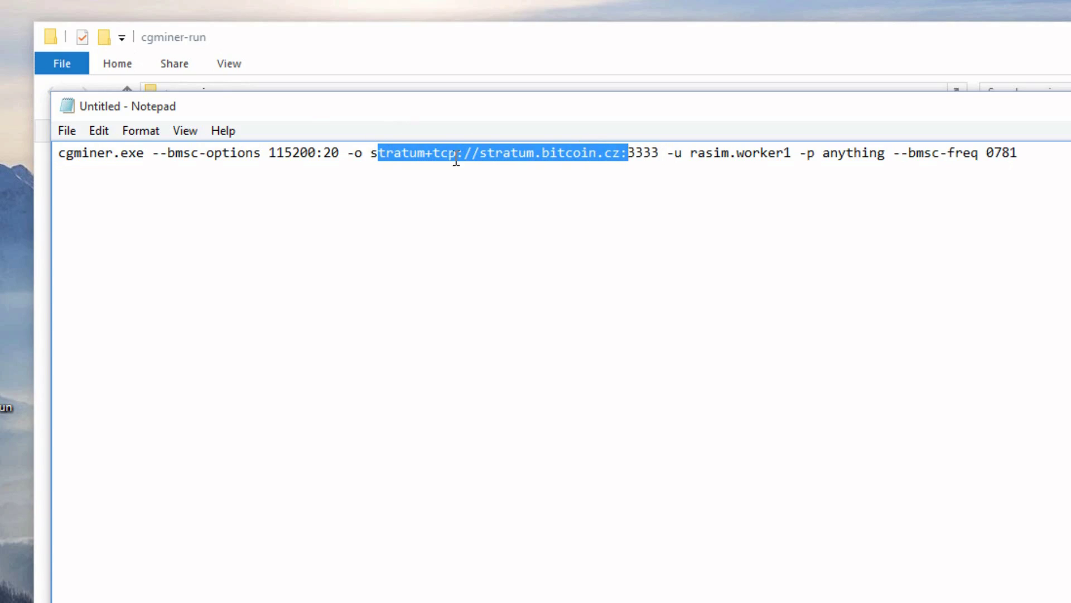
{"action": "left_click", "coordinate": [661, 152]}
{"action": "left_click_drag", "start_coordinate": [659, 151], "coordinate": [369, 147]}
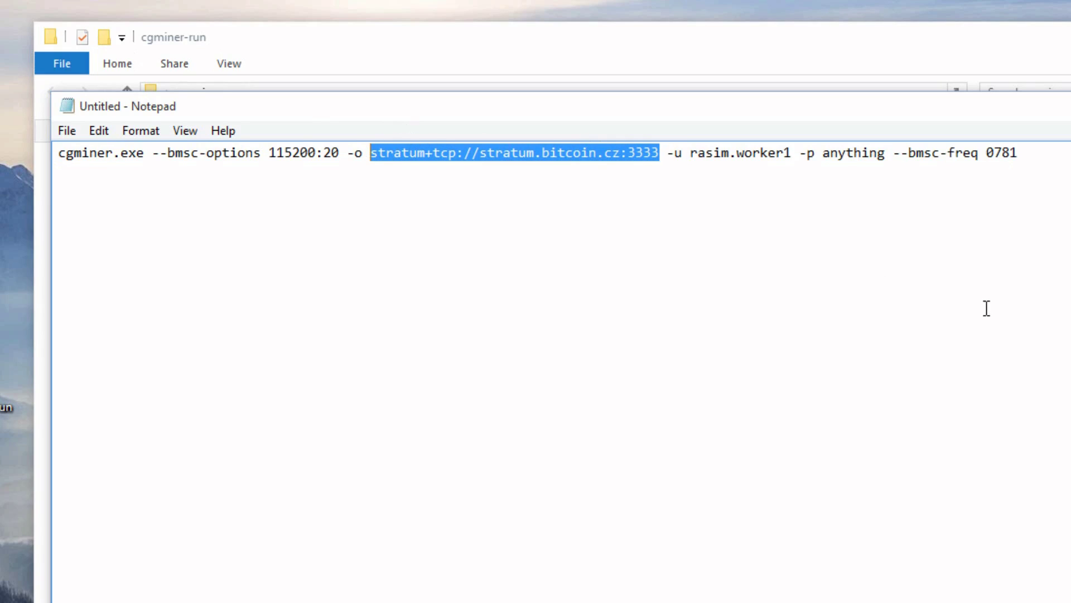
{"action": "left_click_drag", "start_coordinate": [693, 156], "coordinate": [794, 157]}
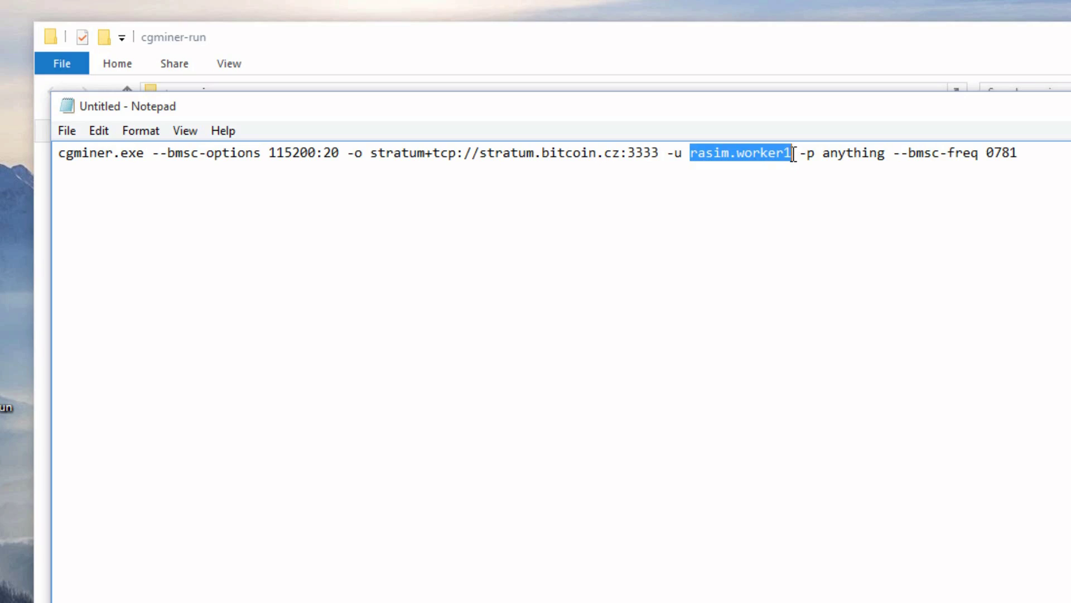
{"action": "left_click", "coordinate": [775, 165]}
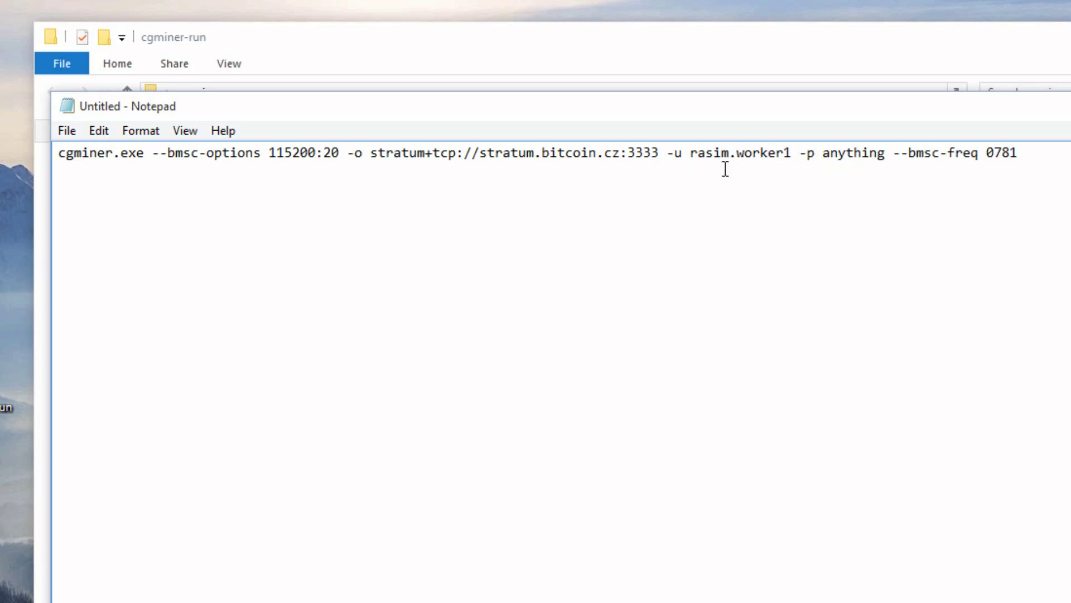
{"action": "left_click_drag", "start_coordinate": [689, 152], "coordinate": [791, 153]}
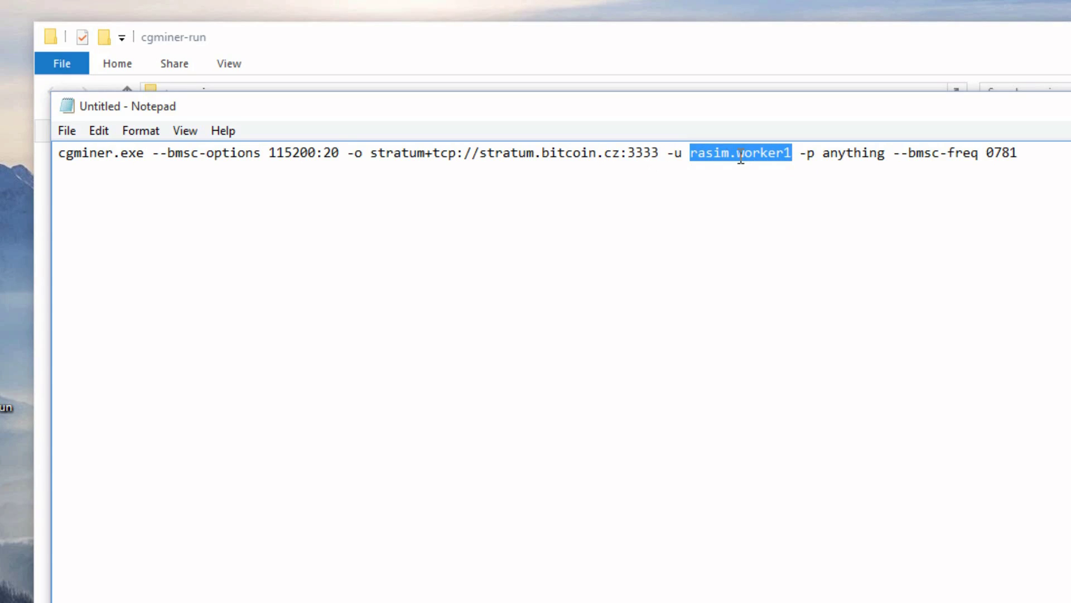
{"action": "left_click", "coordinate": [711, 163]}
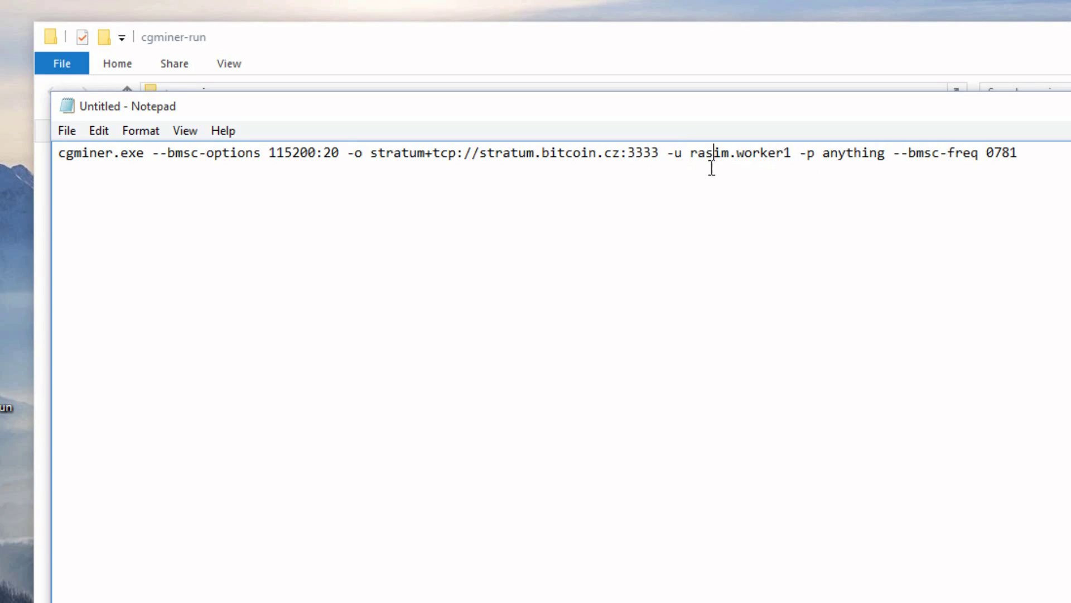
{"action": "left_click_drag", "start_coordinate": [692, 152], "coordinate": [795, 155]}
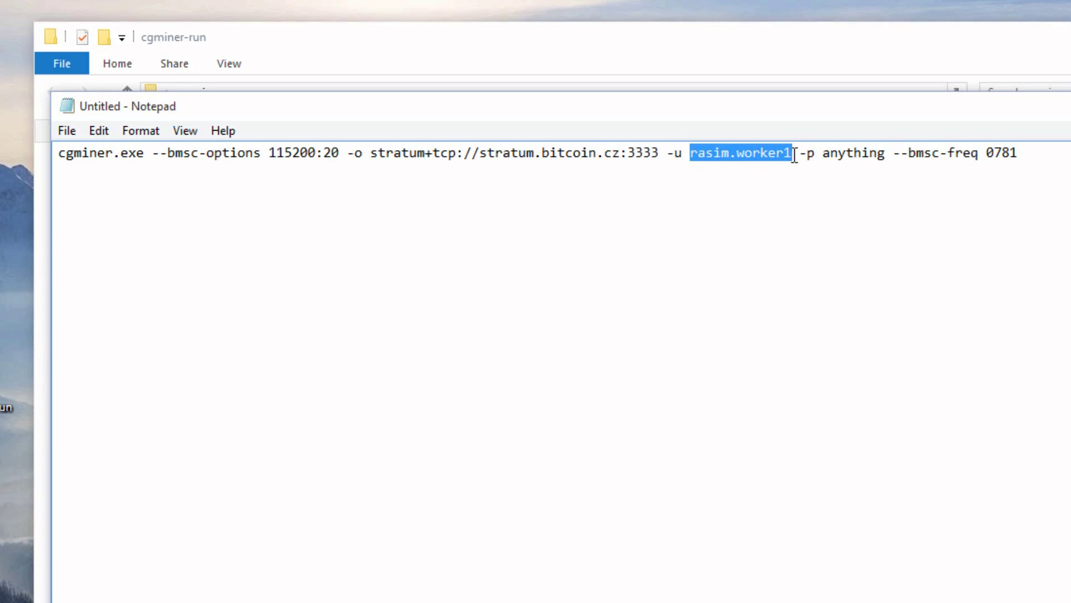
{"action": "left_click", "coordinate": [727, 180]}
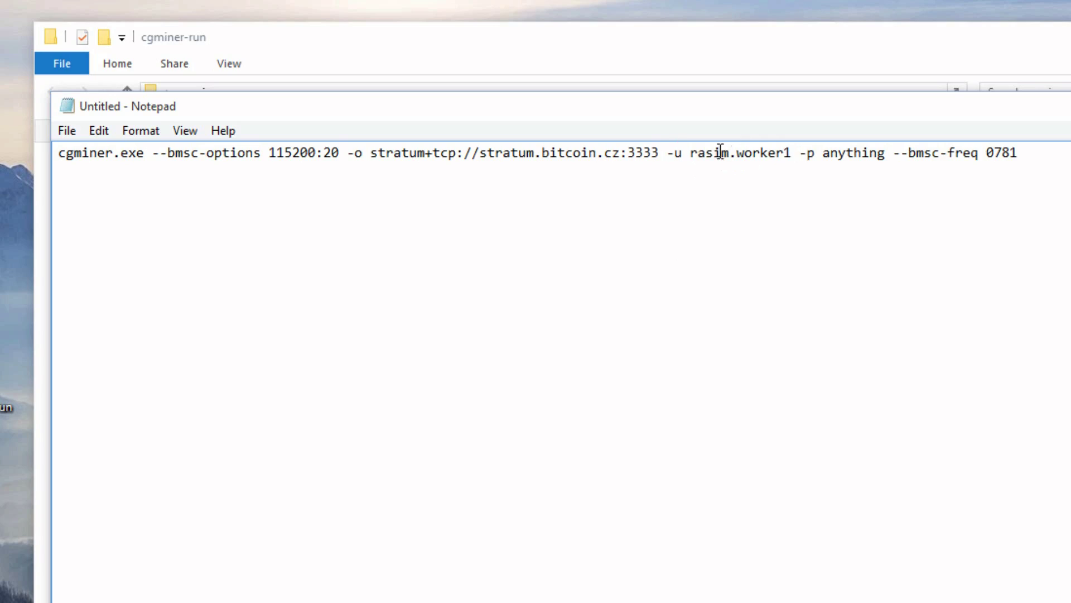
{"action": "left_click_drag", "start_coordinate": [737, 152], "coordinate": [795, 152]}
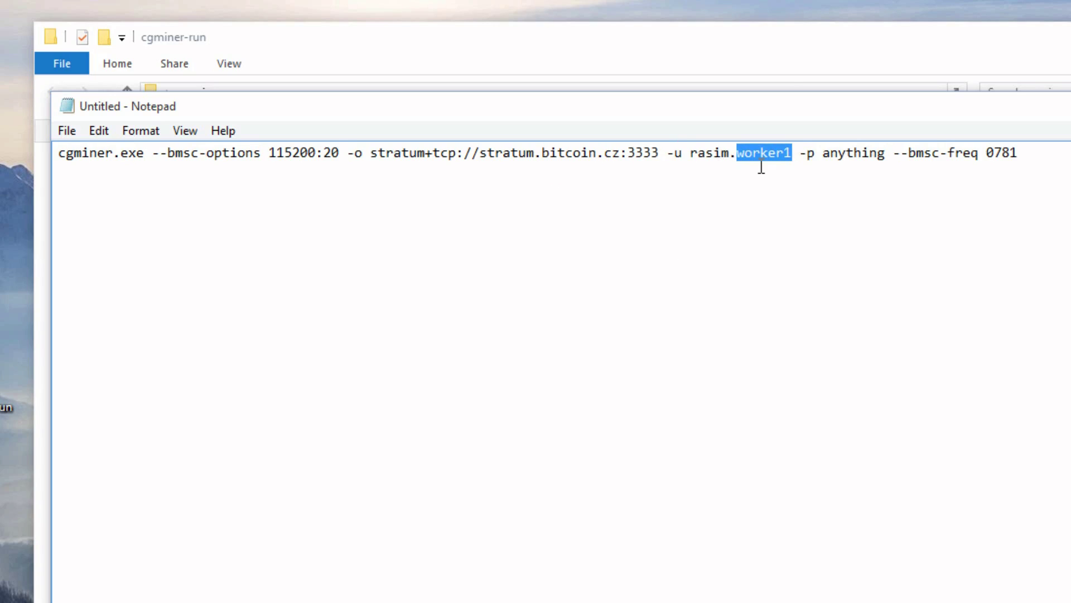
{"action": "left_click", "coordinate": [744, 153]}
{"action": "left_click_drag", "start_coordinate": [829, 154], "coordinate": [886, 155]}
{"action": "left_click", "coordinate": [872, 174]}
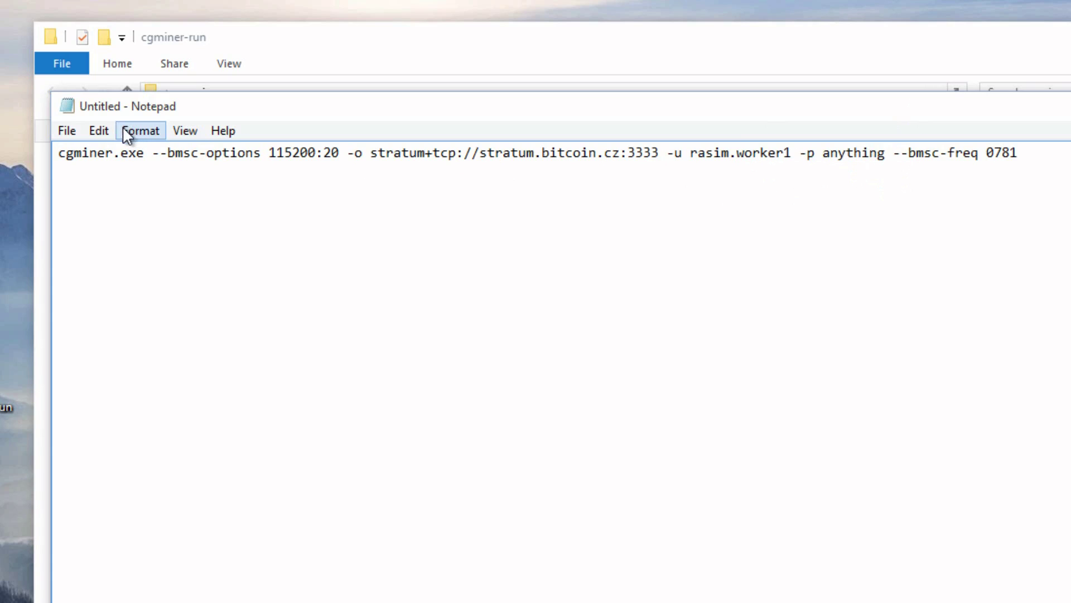
Step: Save the command as miner2.bat, type All Files, in Desktop\cgminer-run
{"action": "left_click", "coordinate": [67, 130]}
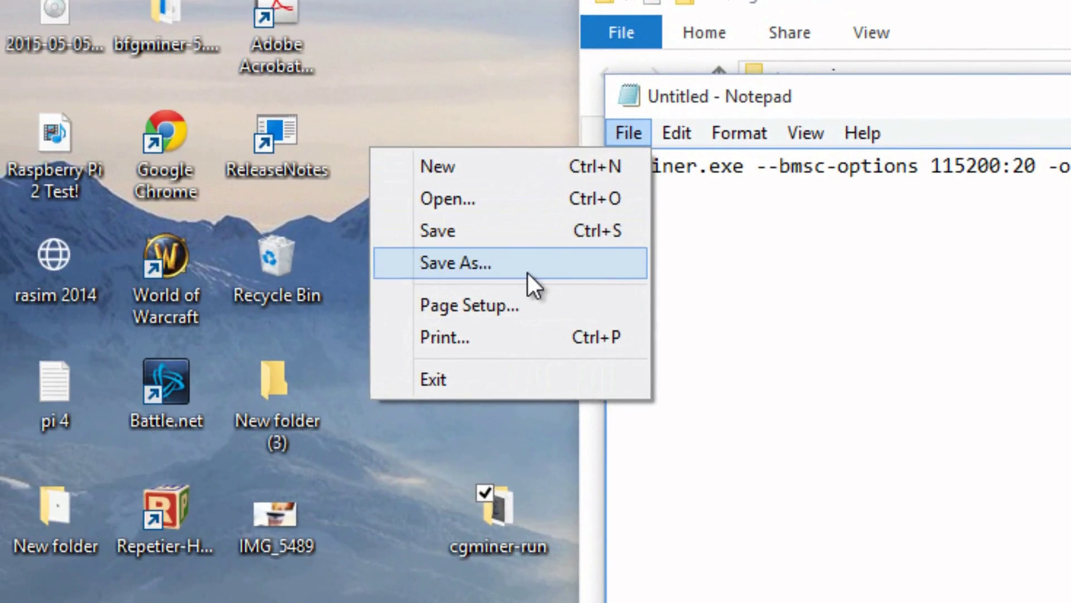
{"action": "left_click", "coordinate": [449, 257]}
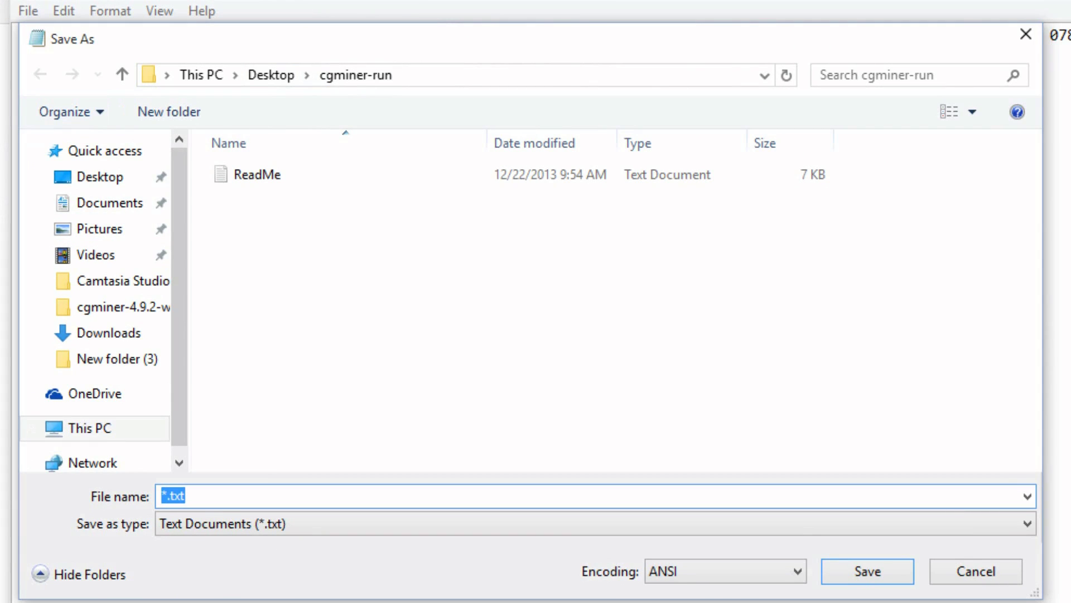
{"action": "left_click", "coordinate": [146, 179]}
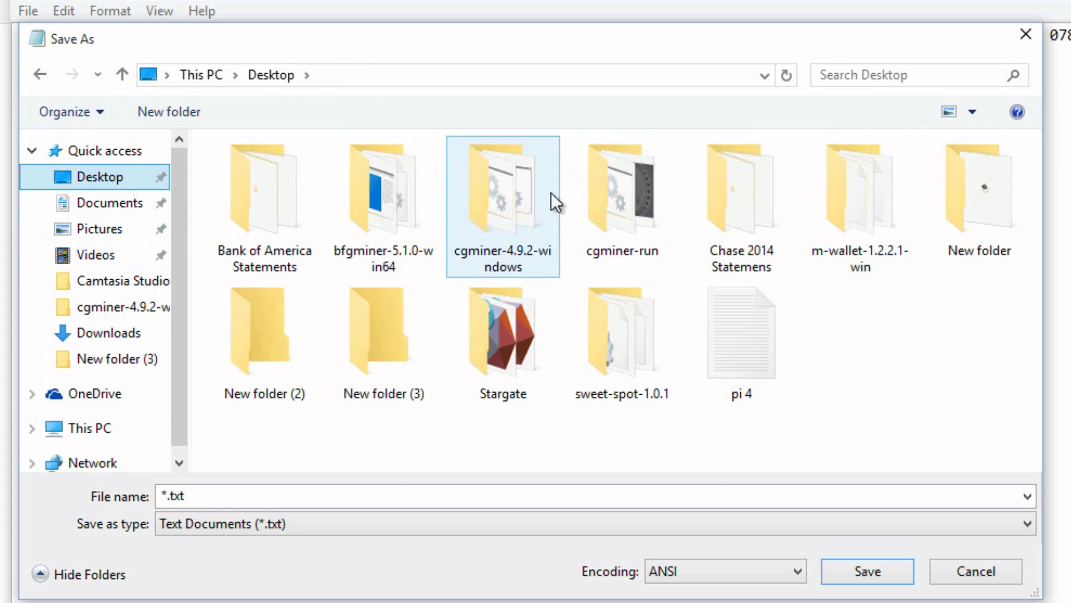
{"action": "left_click", "coordinate": [608, 190]}
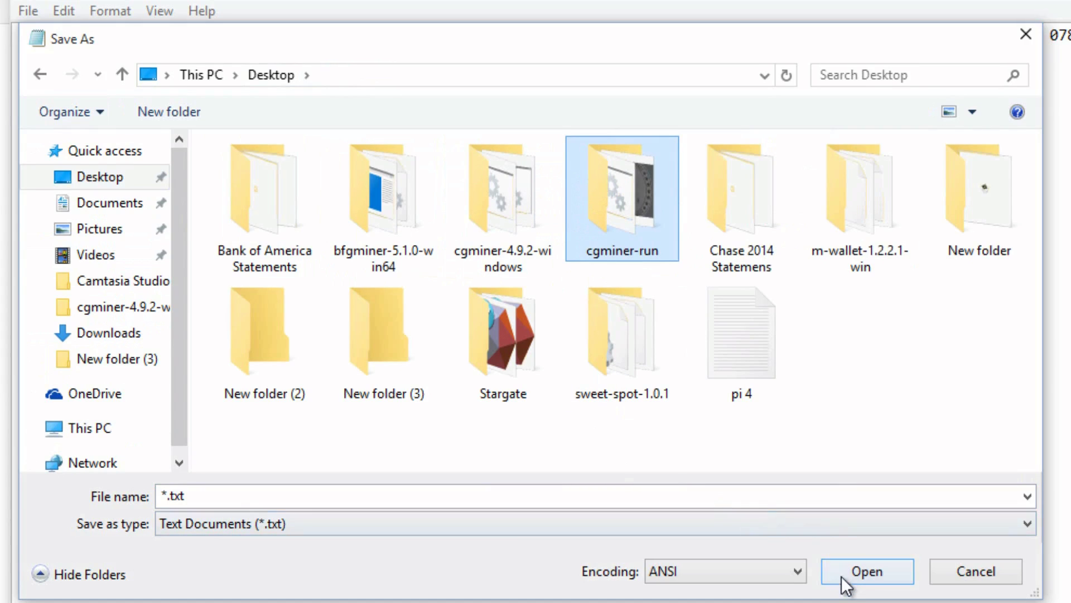
{"action": "left_click", "coordinate": [862, 578]}
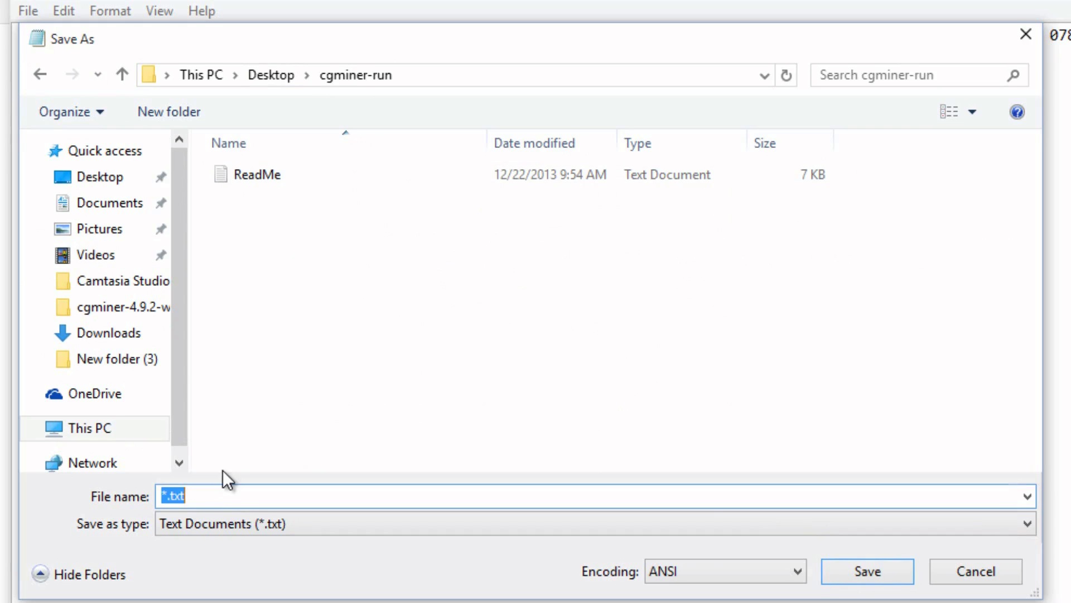
{"action": "type", "text": "miner2.bat"}
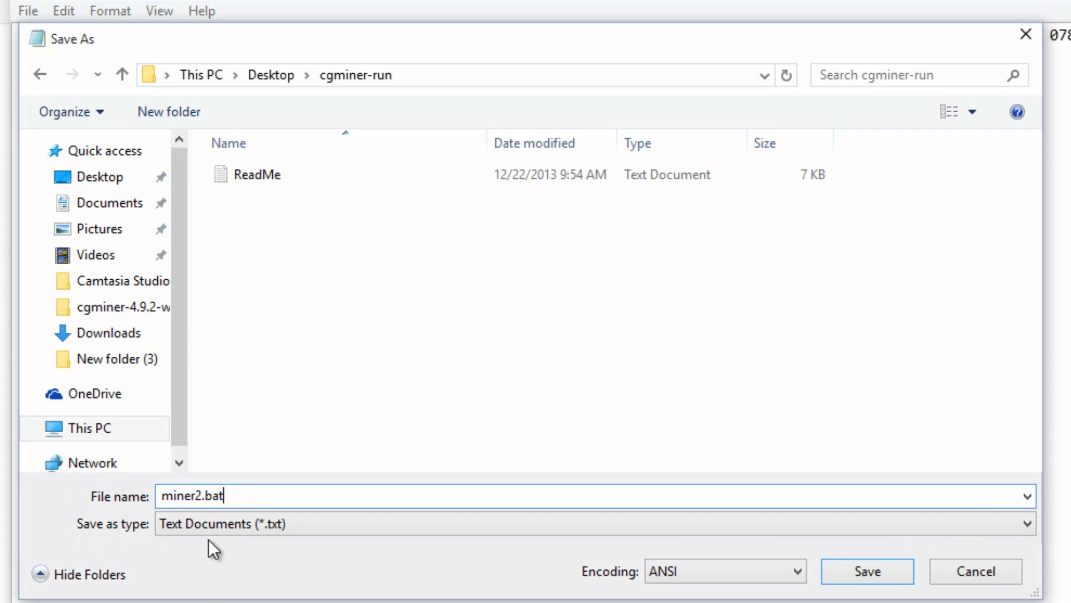
{"action": "left_click", "coordinate": [223, 527]}
{"action": "left_click", "coordinate": [217, 561]}
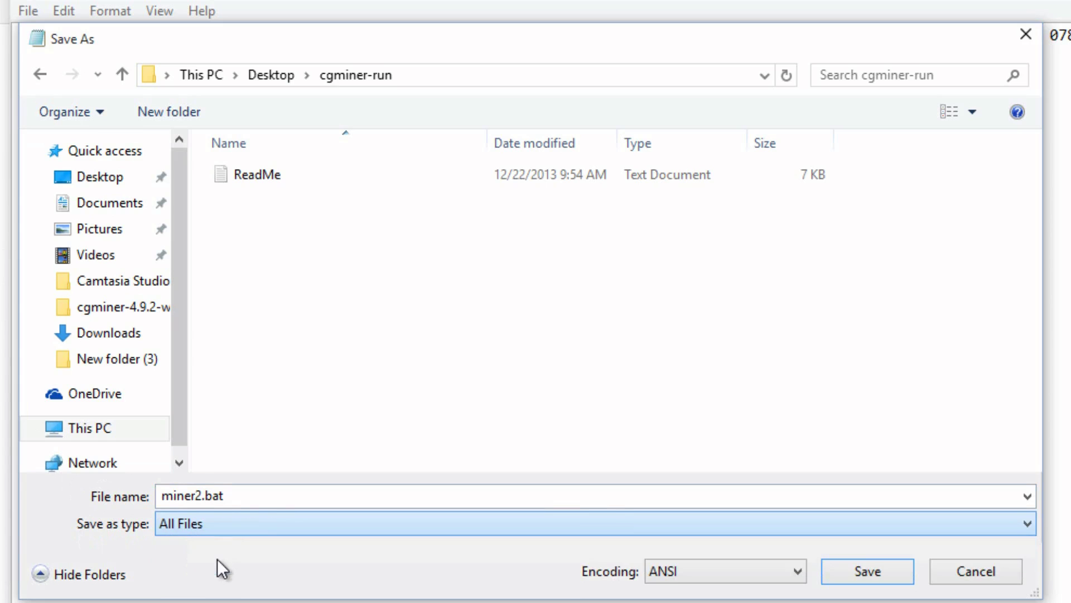
{"action": "left_click", "coordinate": [899, 580]}
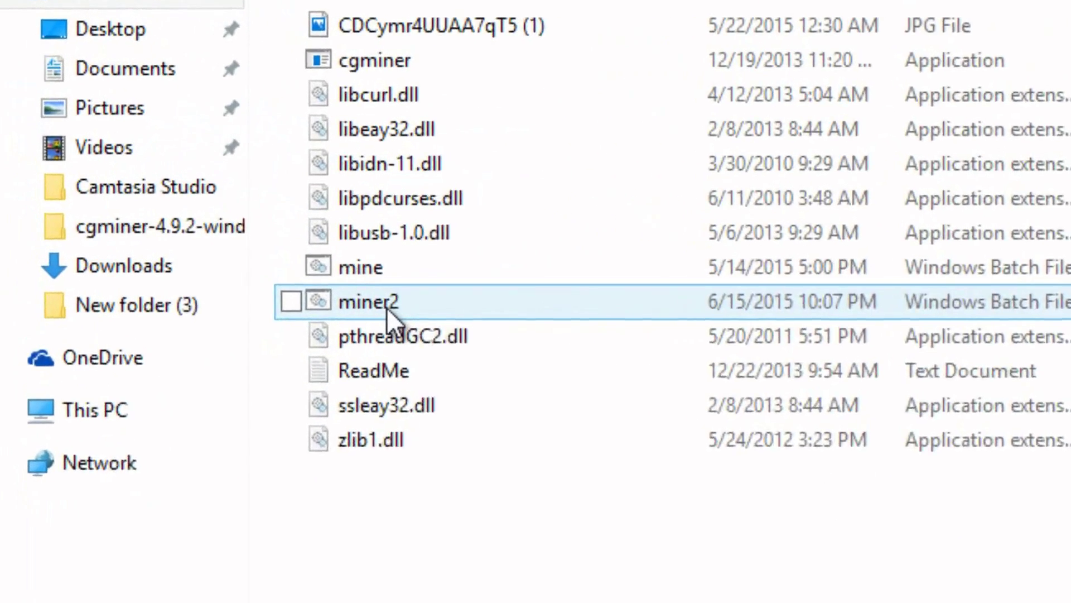
Step: Run miner2.bat from cgminer-run so cgminer 3.8.5 mines on stratum.bitcoin.cz
{"action": "left_click", "coordinate": [387, 307]}
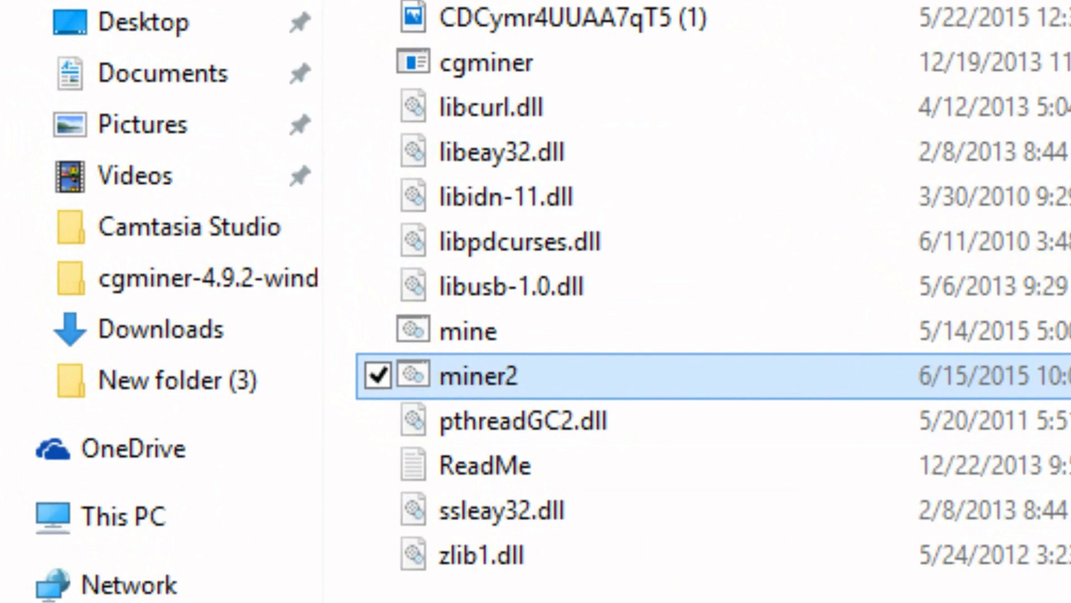
{"action": "mouse_move", "coordinate": [522, 381]}
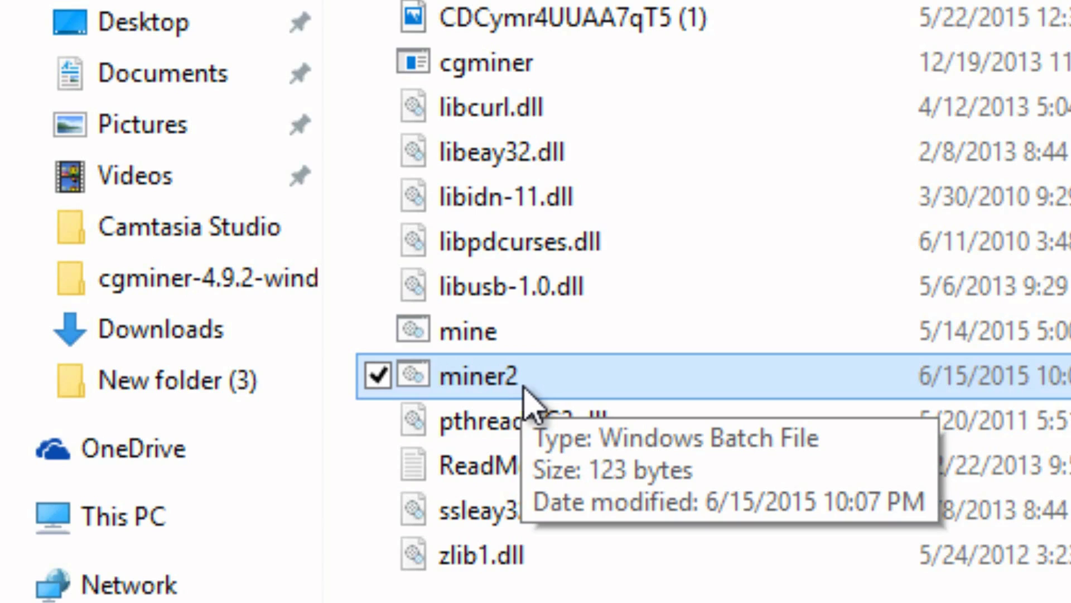
{"action": "double_click", "coordinate": [528, 391]}
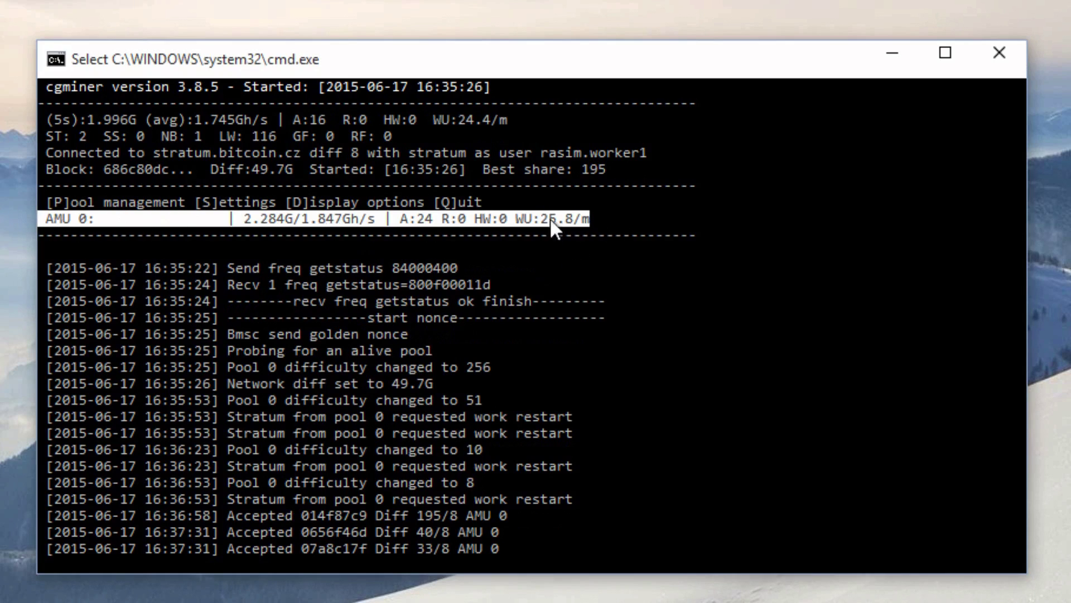
{"action": "left_click", "coordinate": [75, 218]}
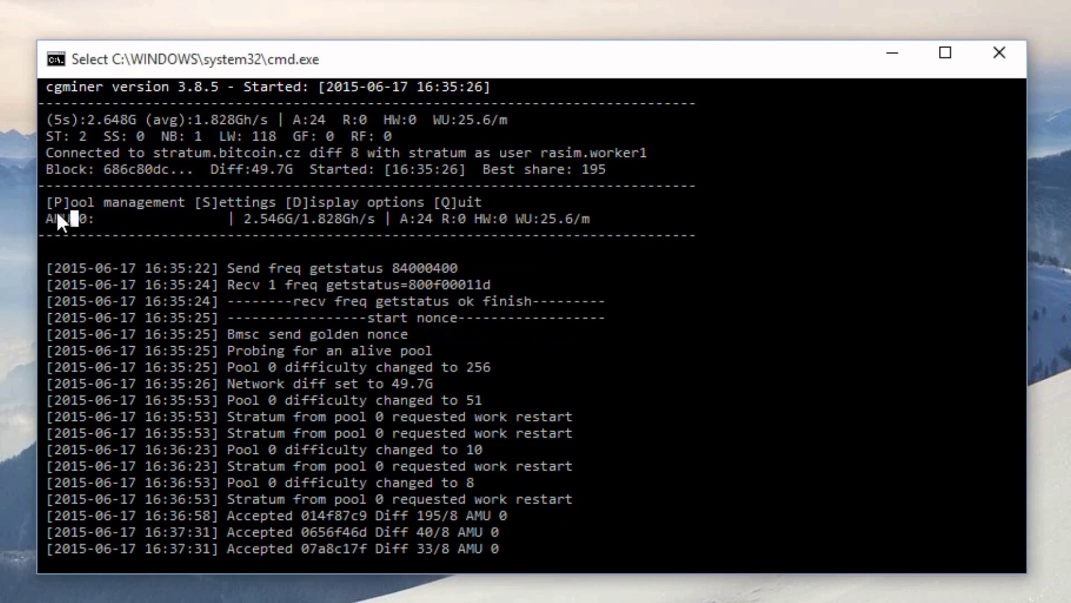
{"action": "left_click_drag", "start_coordinate": [50, 217], "coordinate": [588, 216]}
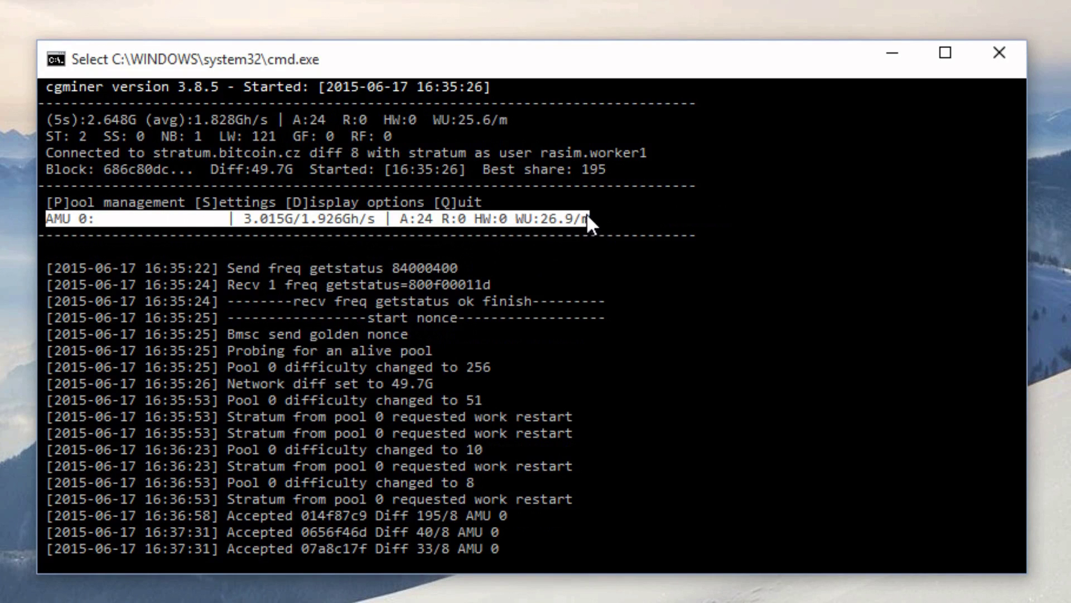
{"action": "left_click_drag", "start_coordinate": [88, 114], "coordinate": [106, 115]}
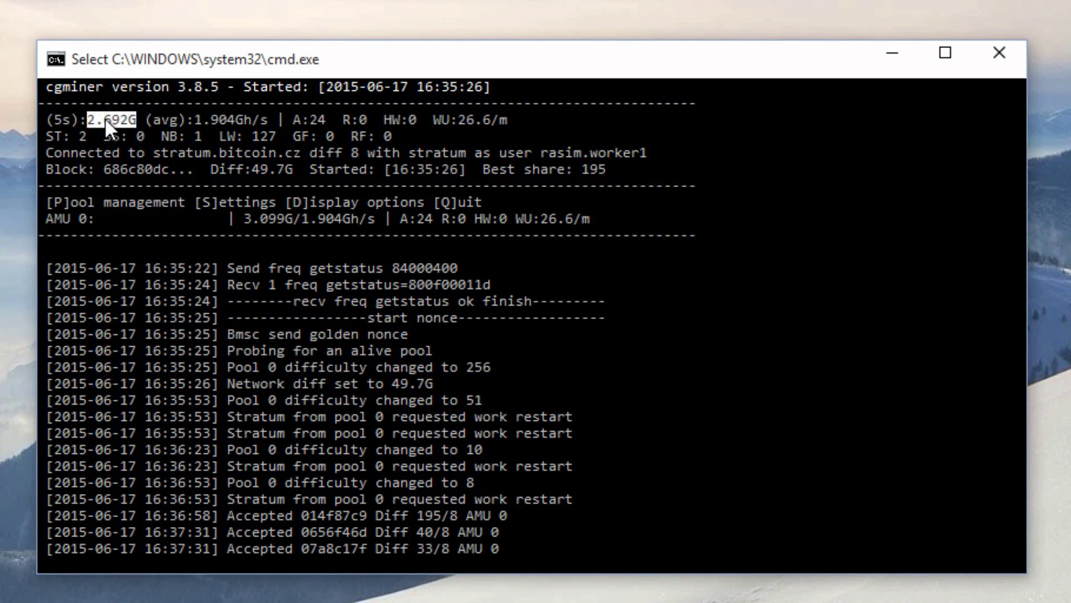
{"action": "left_click", "coordinate": [166, 122]}
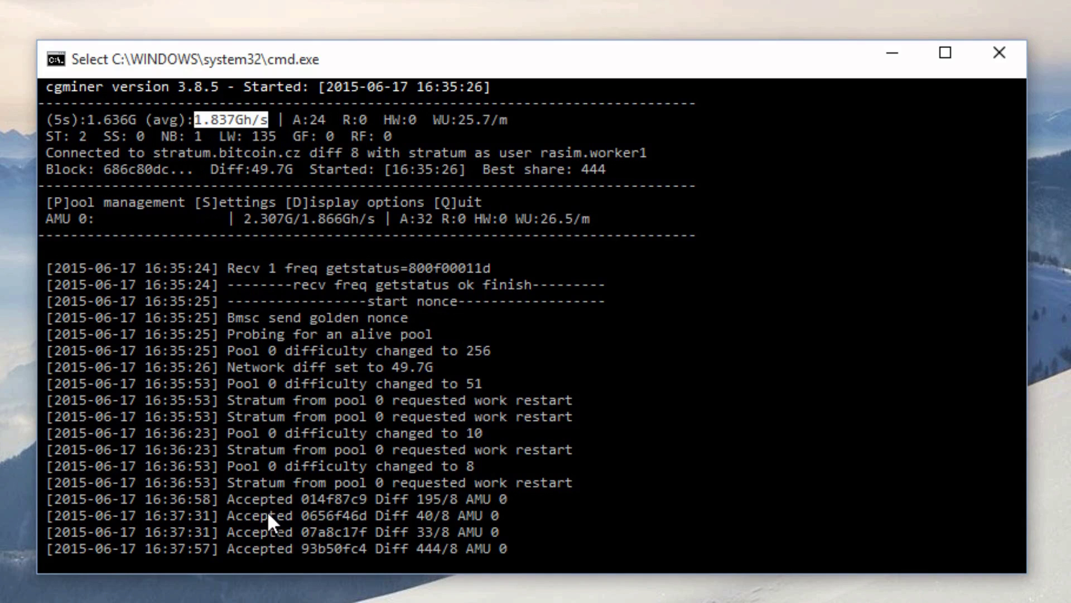
{"action": "left_click_drag", "start_coordinate": [220, 508], "coordinate": [493, 512]}
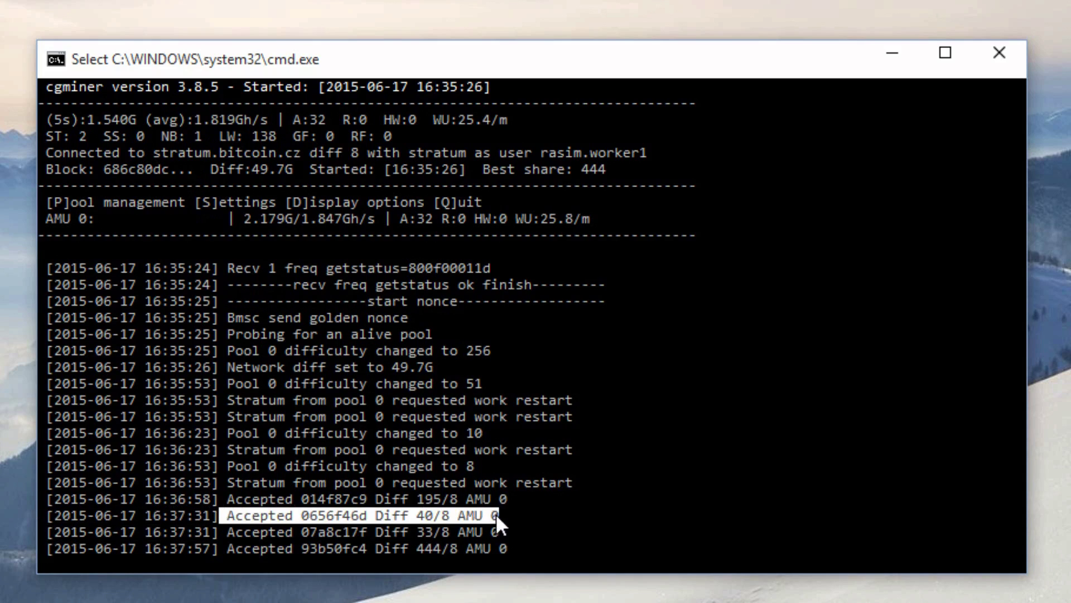